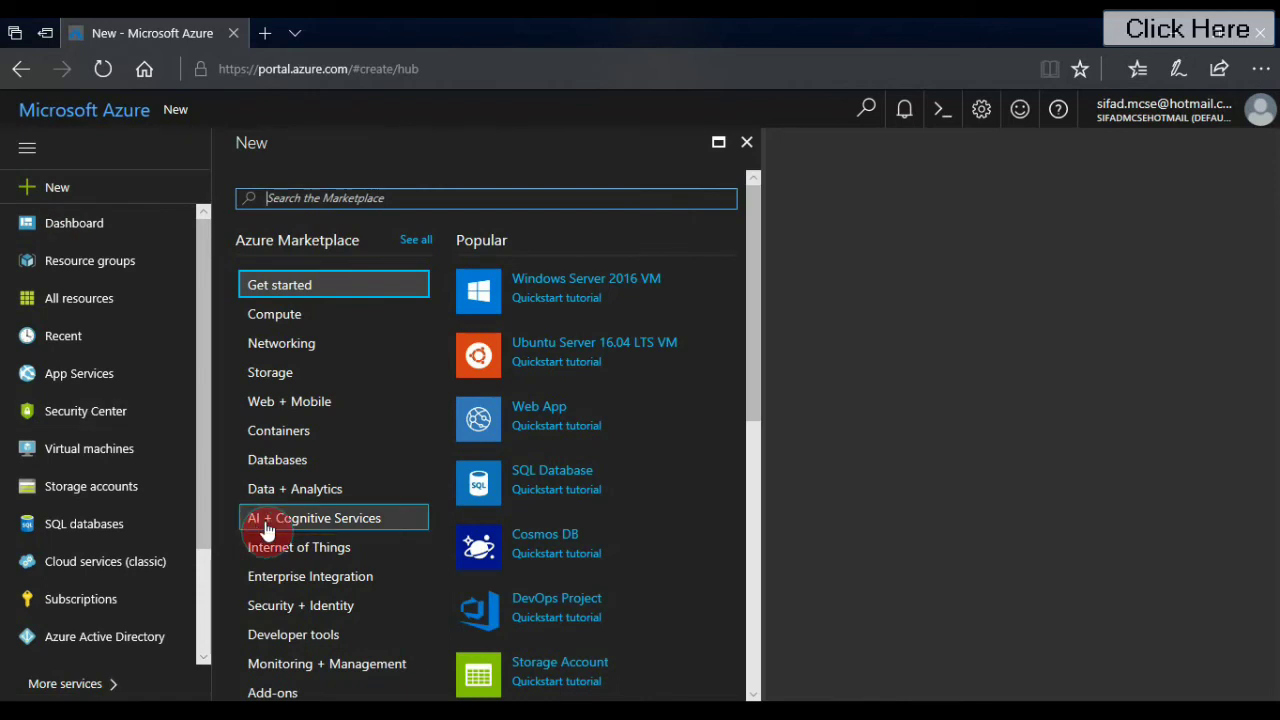
Start creating a Web App Bot from the AI + Cognitive Services category of the Azure Marketplace
left_click(265, 518)
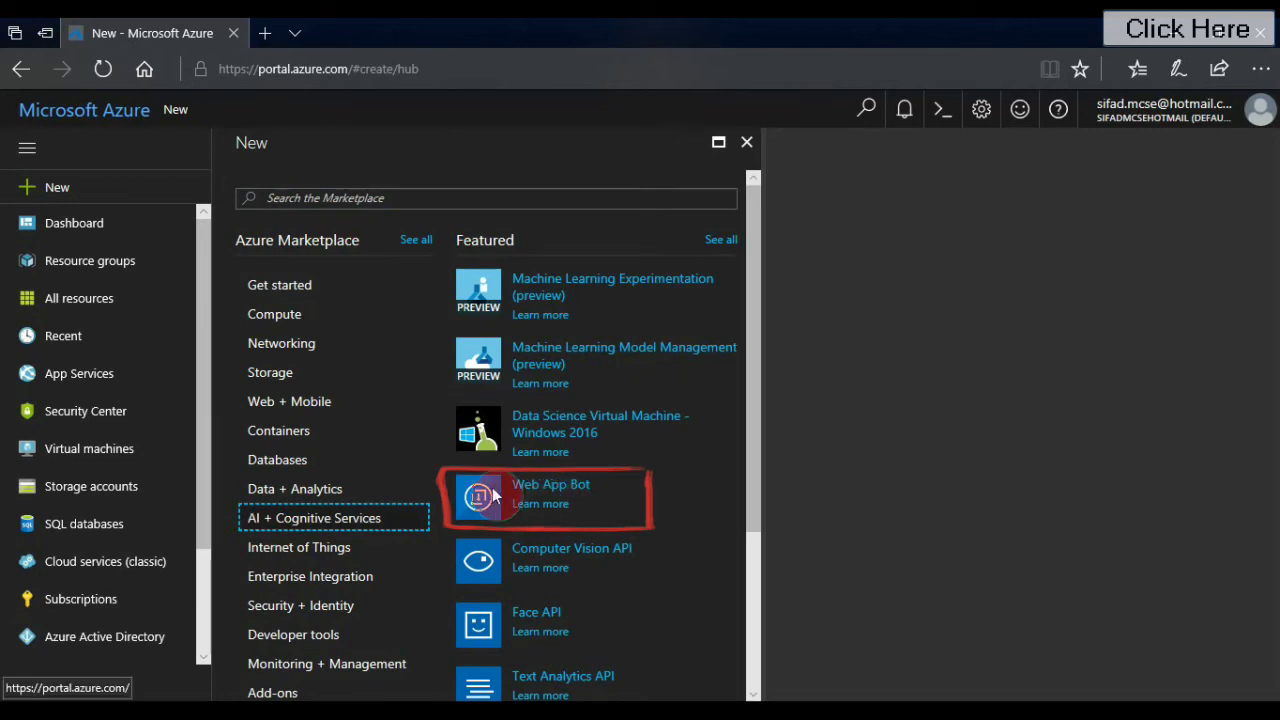
left_click(550, 494)
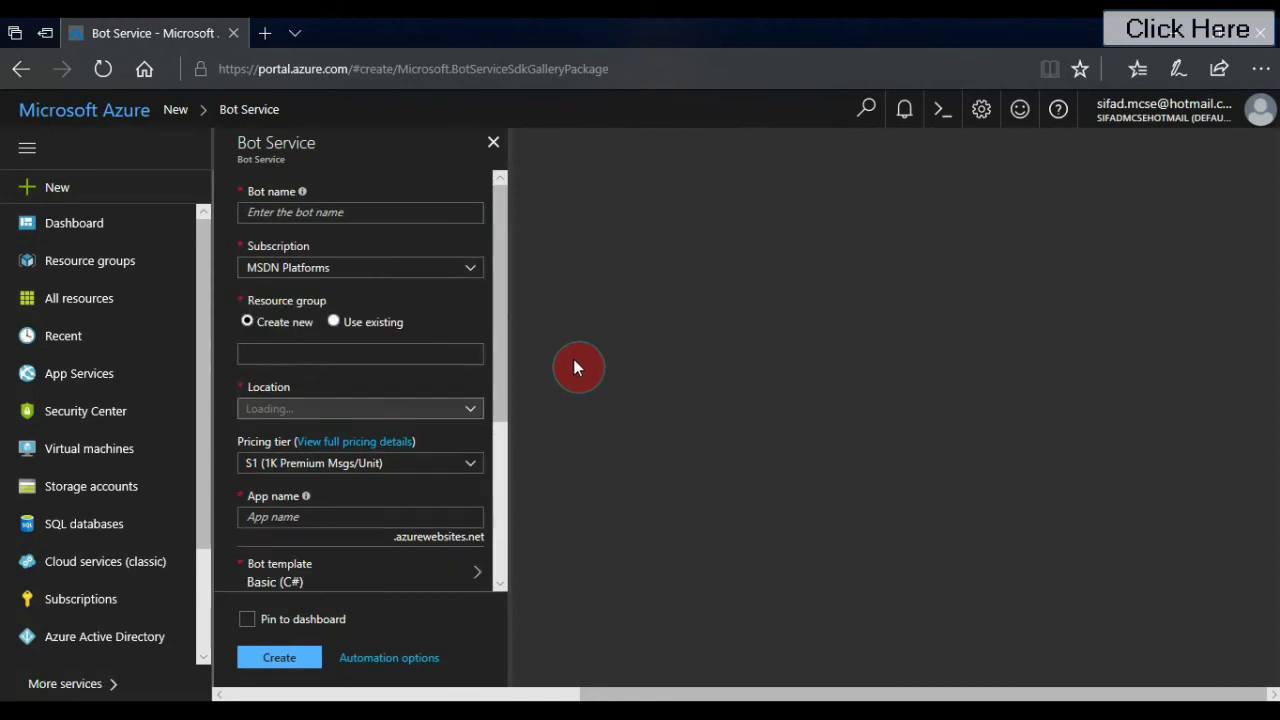
left_click(471, 312)
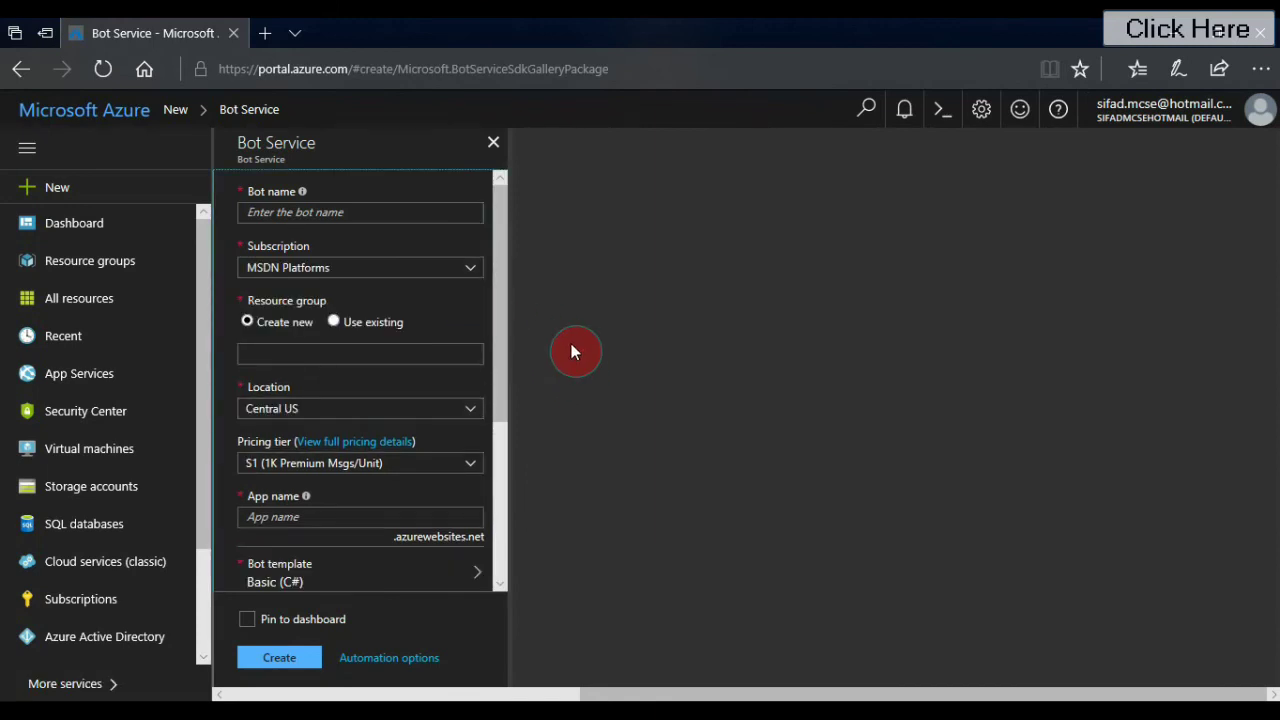
Name the new bot helptech2017
left_click(448, 214)
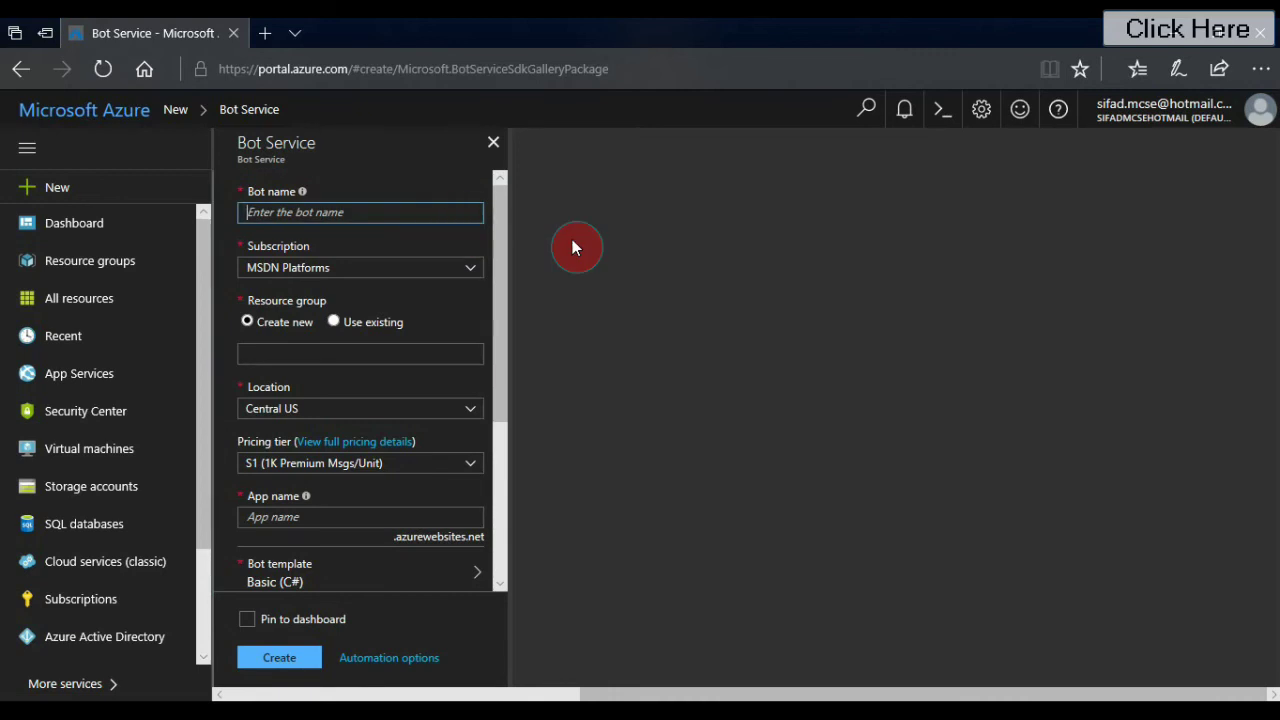
type("hel")
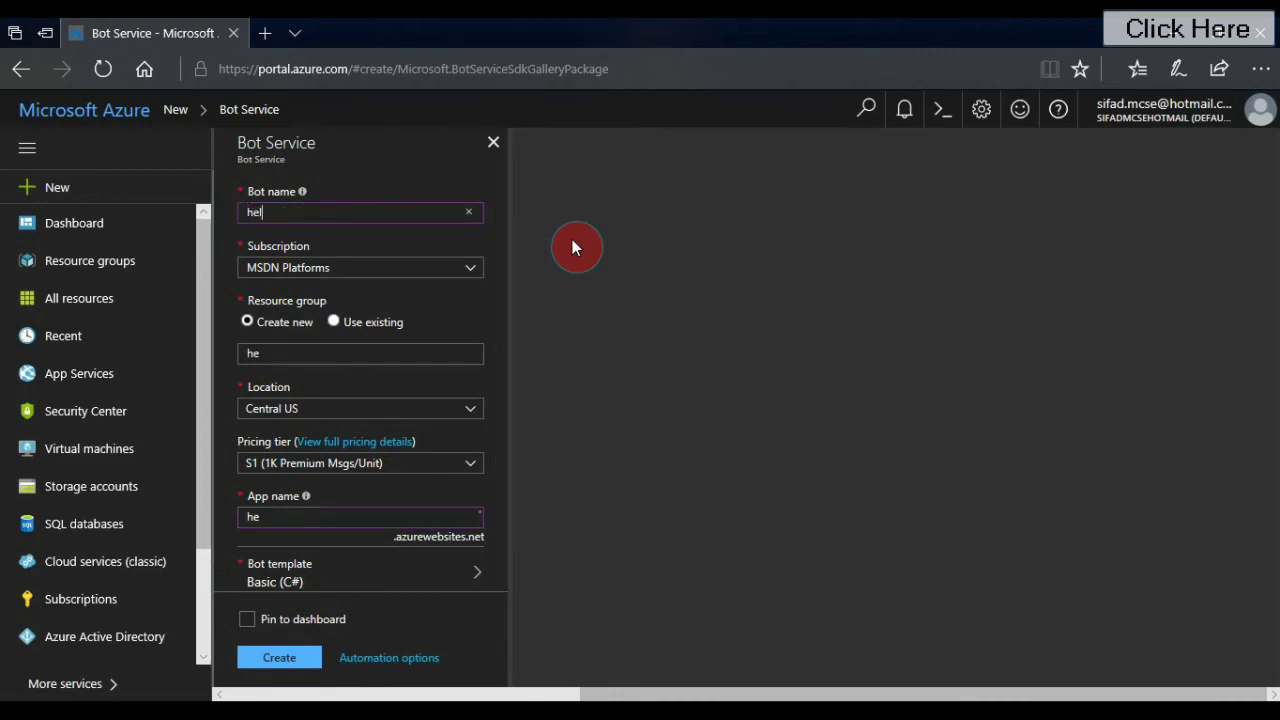
type("ptech2017")
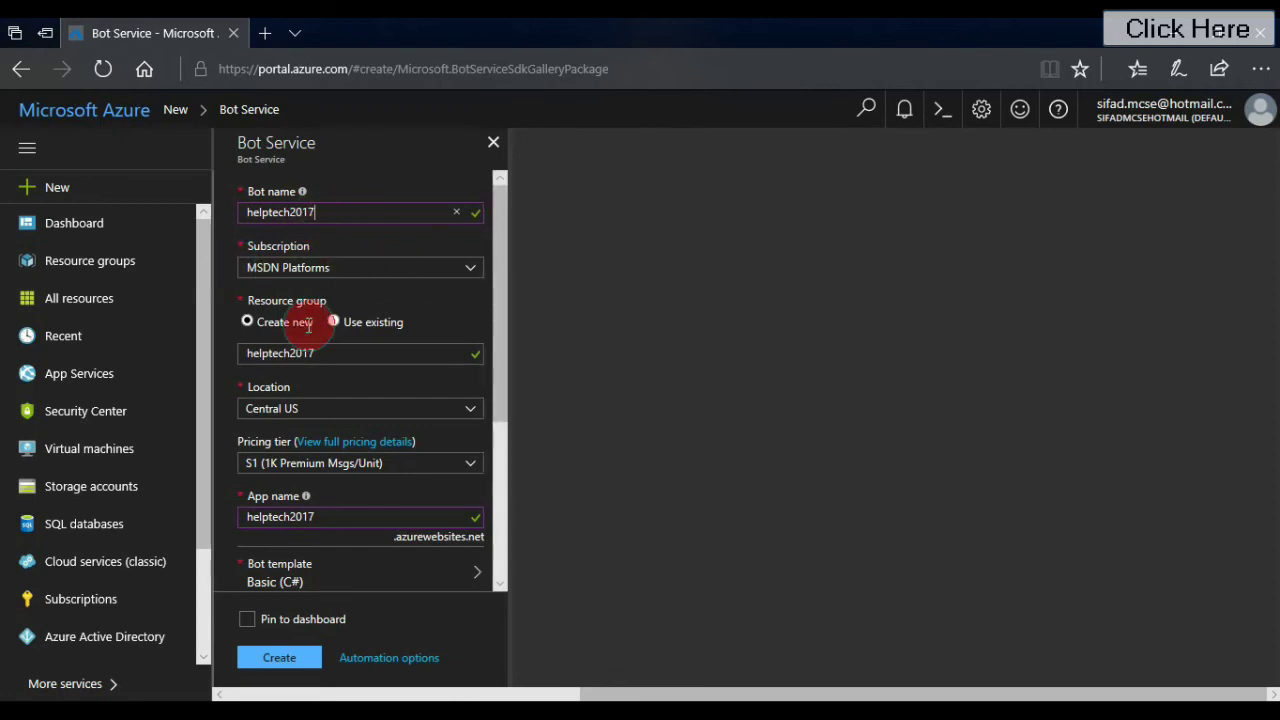
Review the available C# bot templates and choose the Basic (C#) template for the bot
scroll(416, 403, "down", 1)
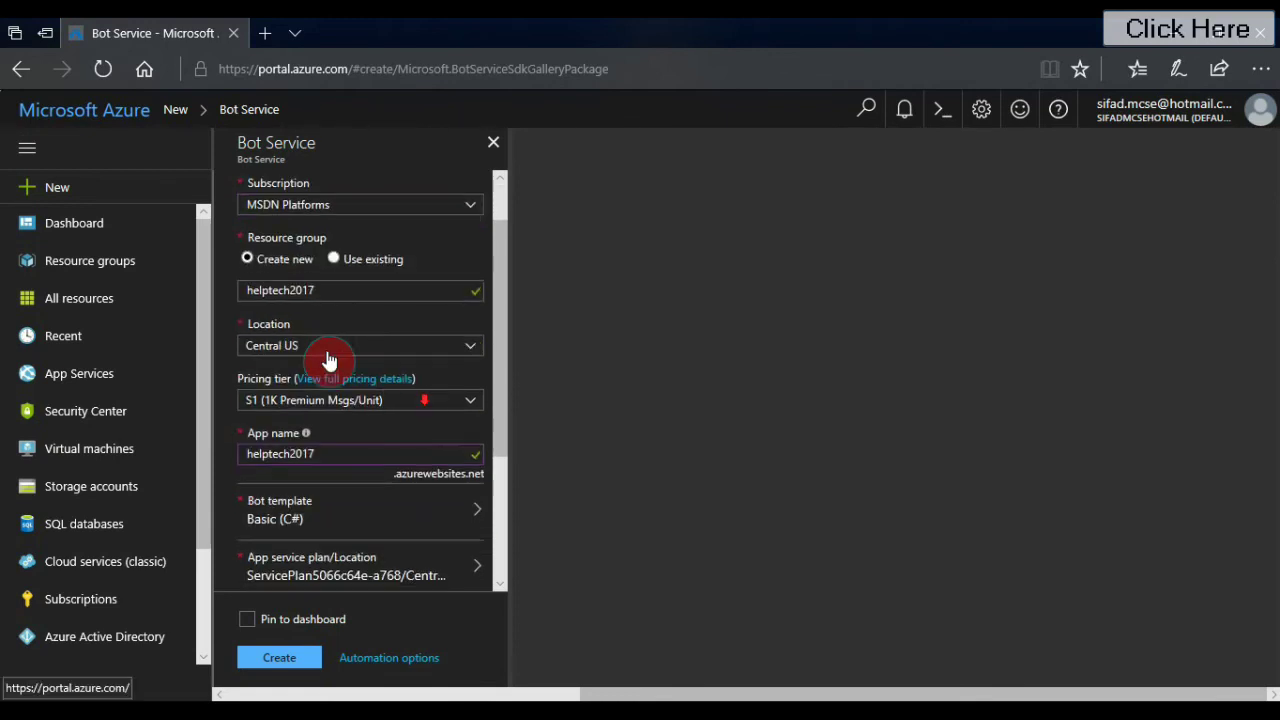
scroll(398, 362, "down", 1)
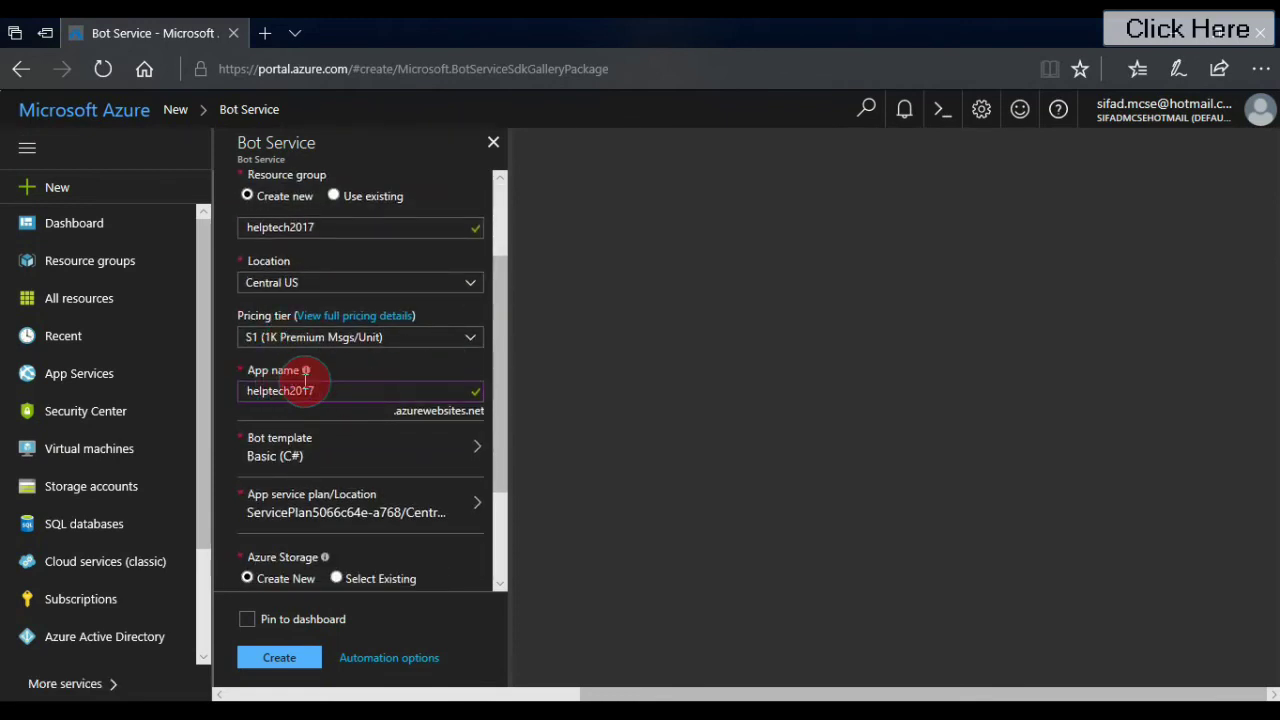
scroll(346, 397, "down", 2)
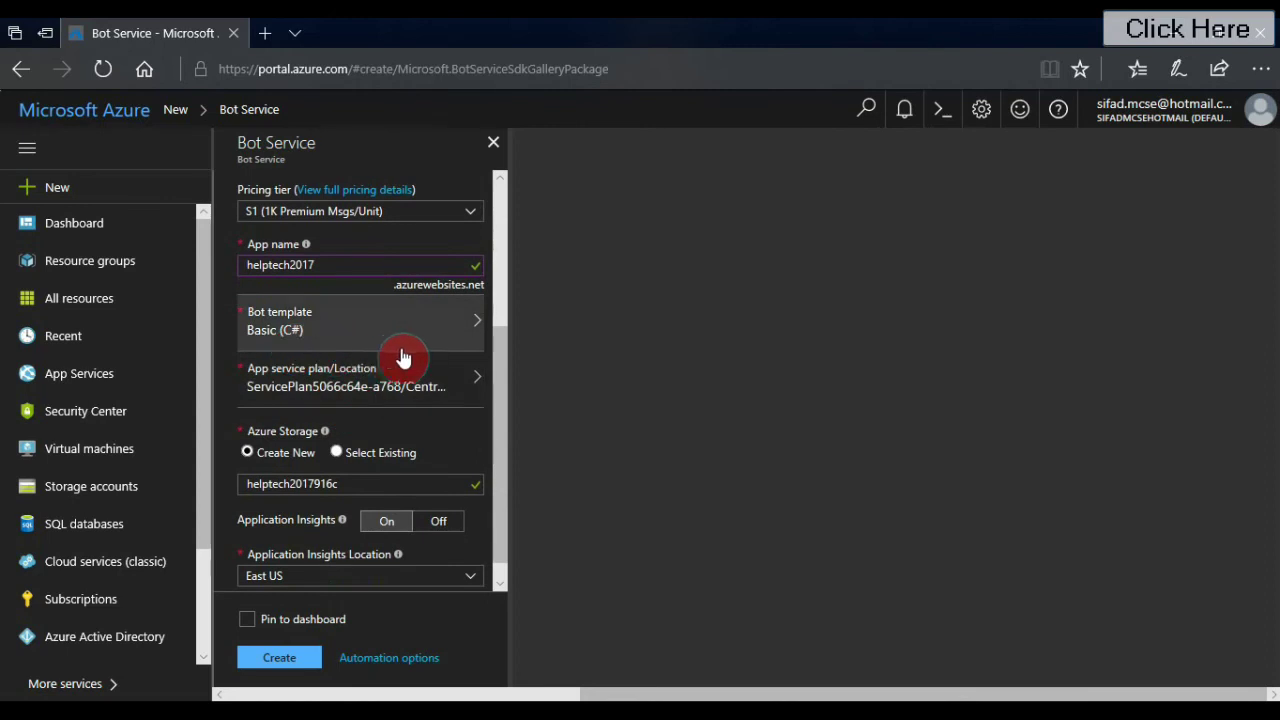
left_click(391, 349)
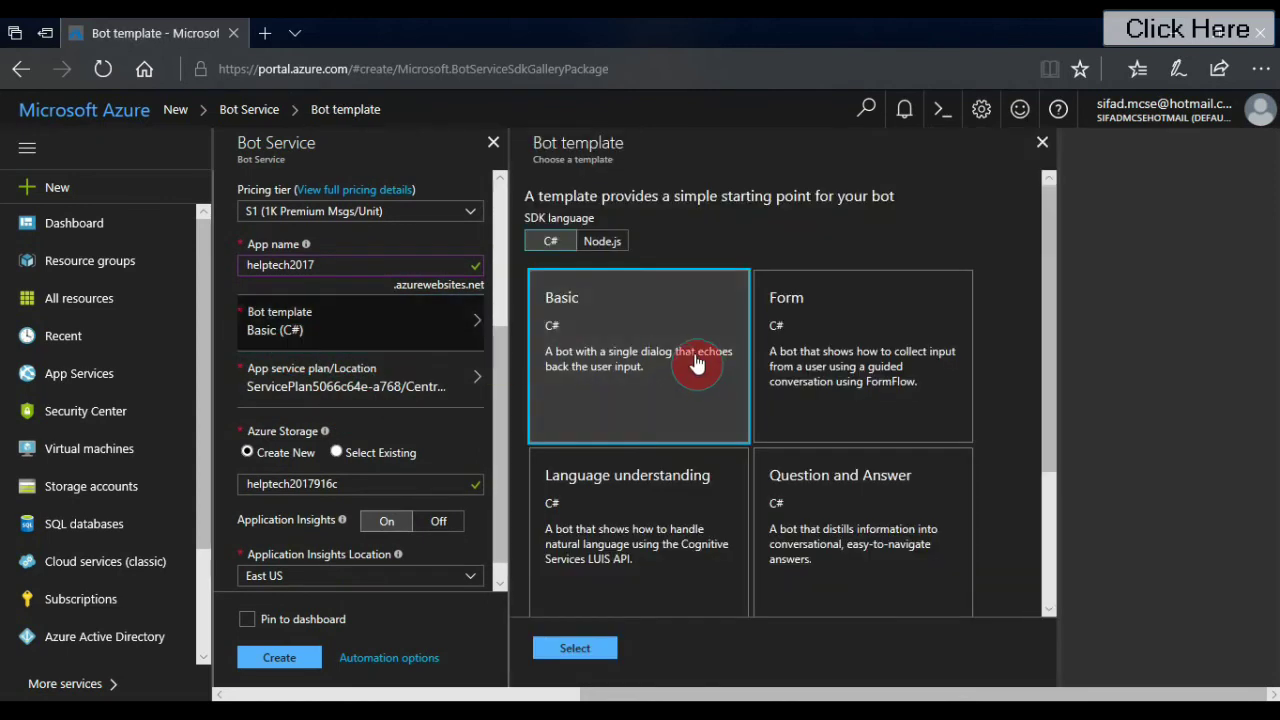
left_click_drag(1046, 368, 1043, 429)
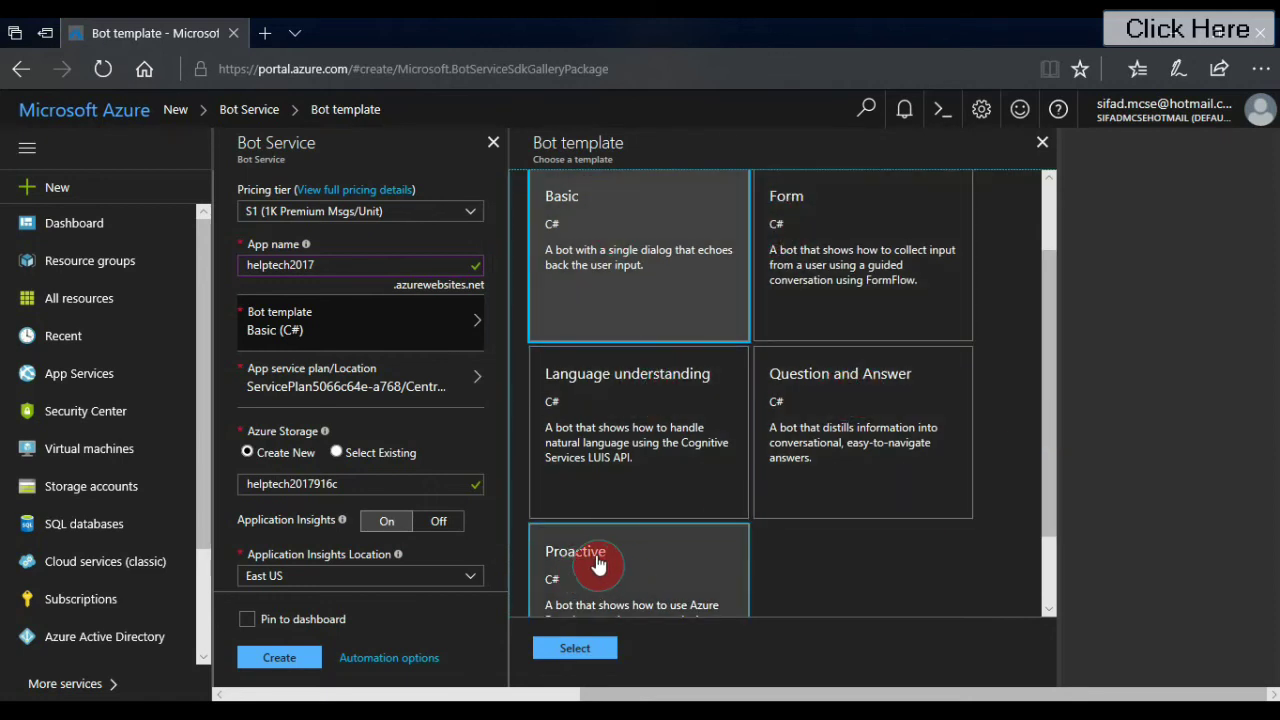
scroll(615, 565, "down", 1)
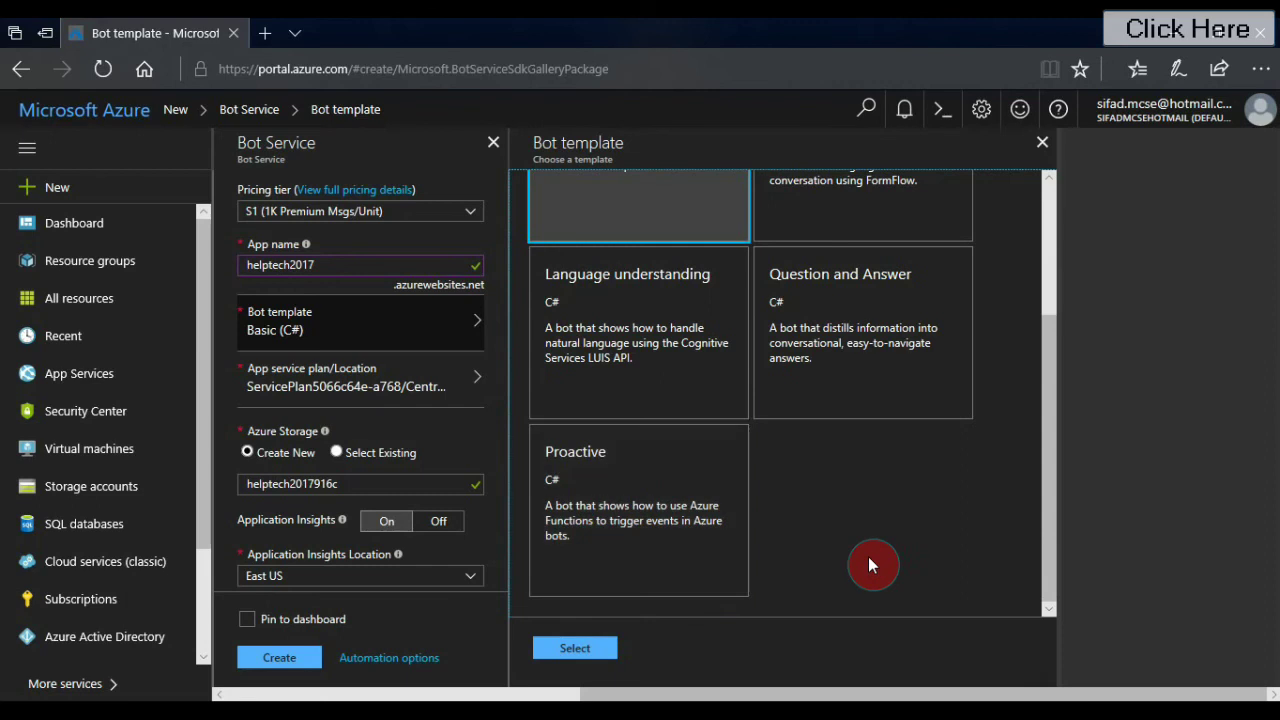
scroll(867, 556, "up", 1)
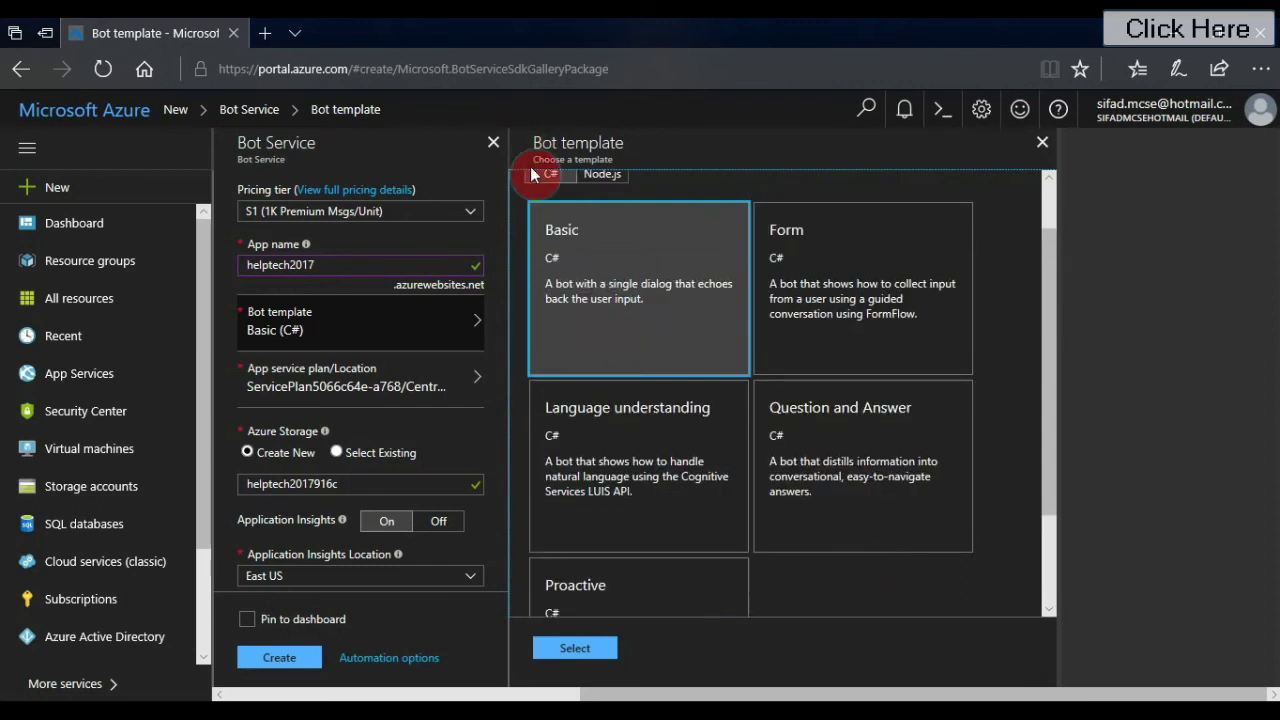
left_click(578, 650)
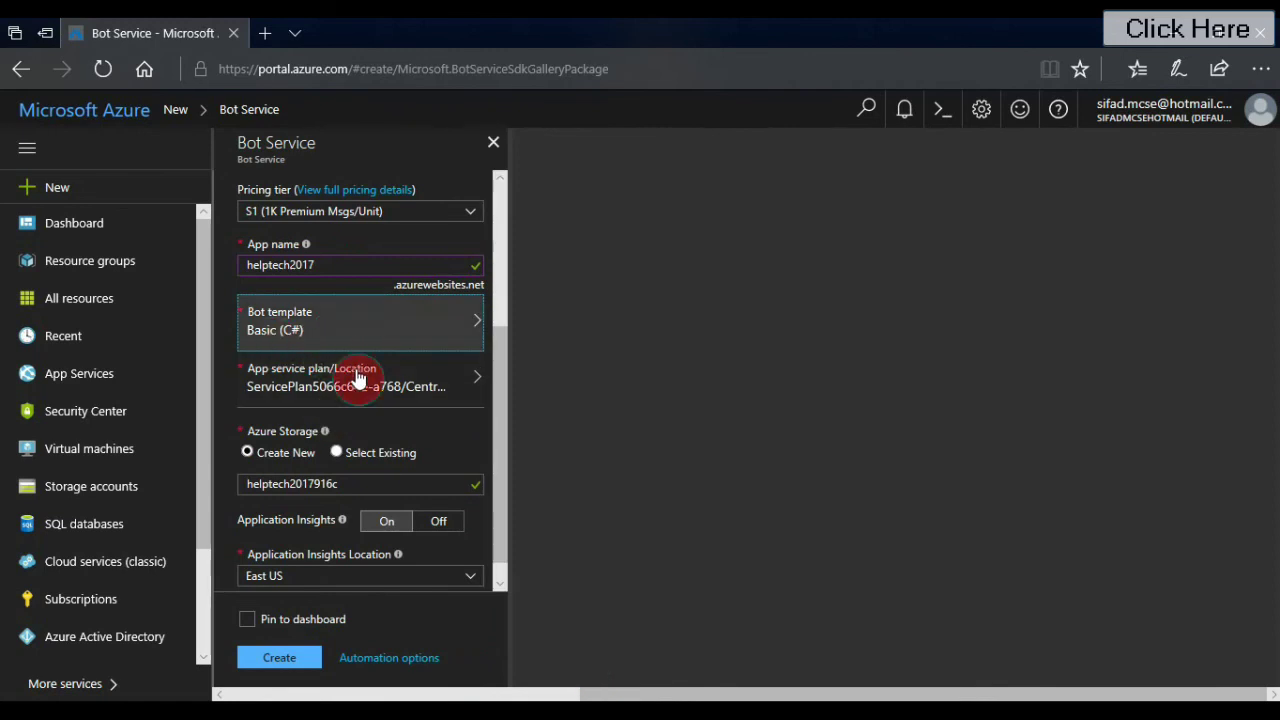
Pin the bot to the dashboard and create it with the remaining default settings
scroll(390, 404, "down", 1)
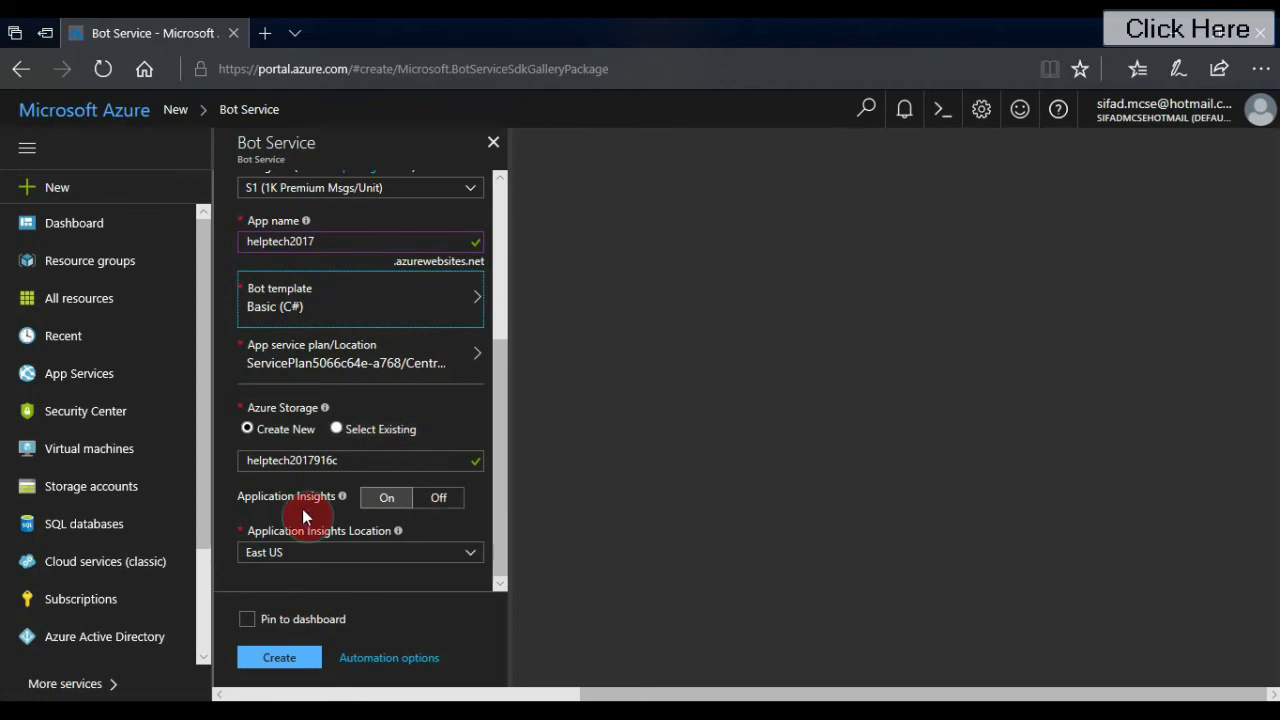
left_click(246, 619)
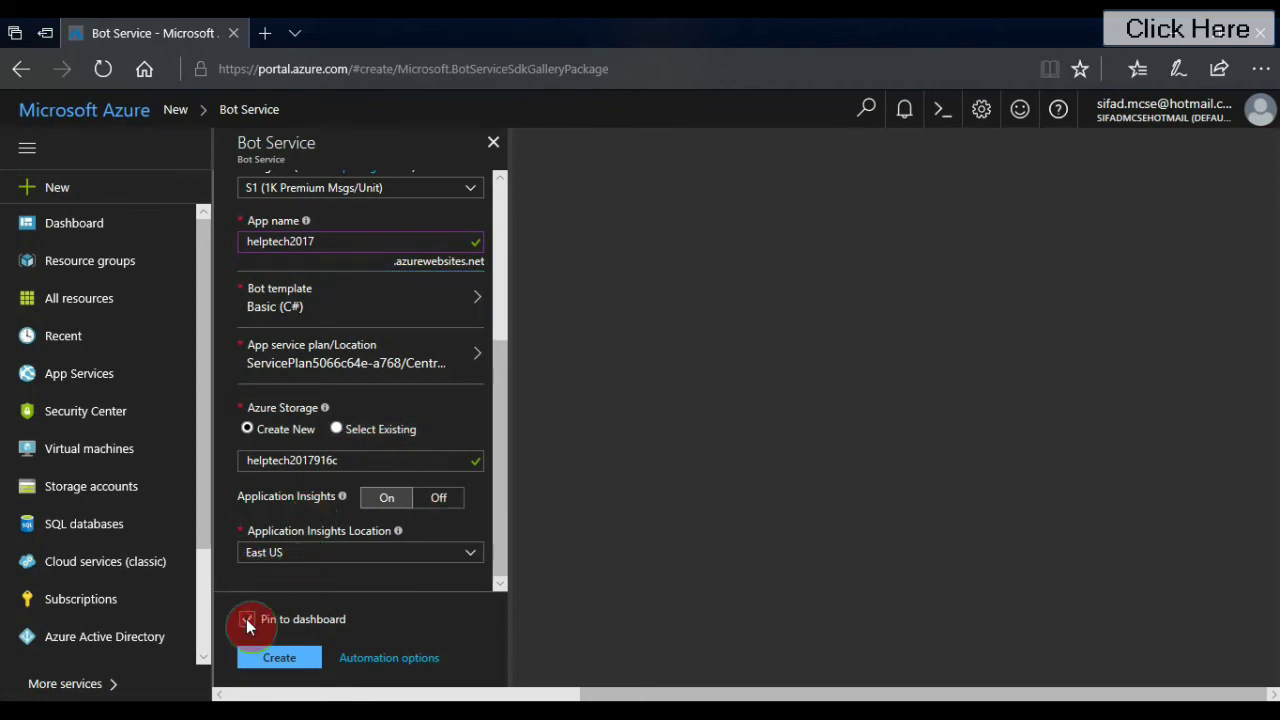
left_click(280, 658)
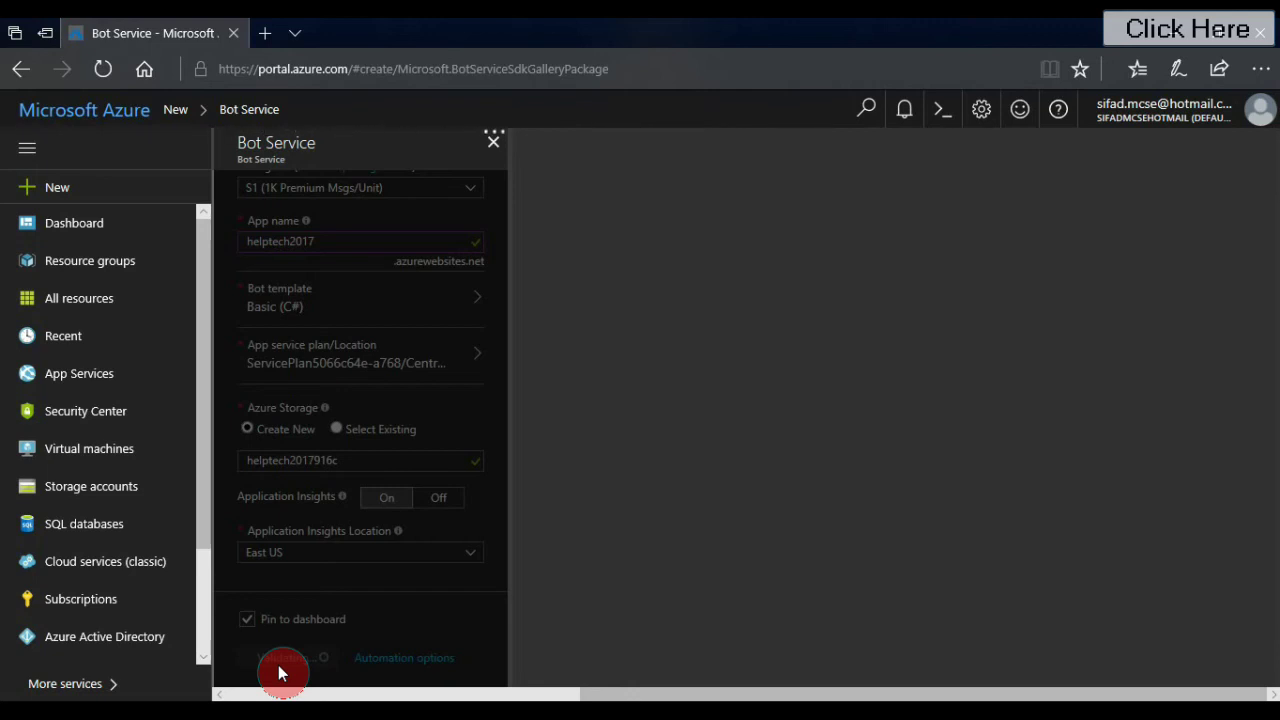
left_click(280, 658)
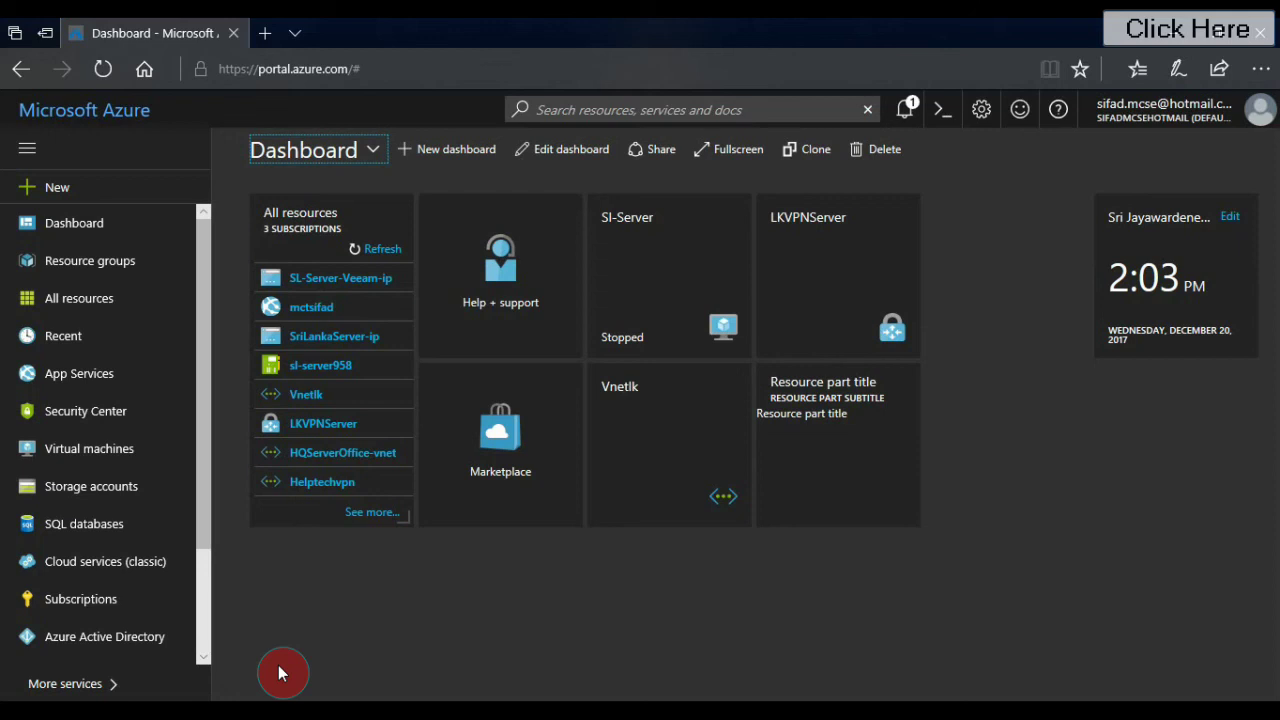
Open the helptech2017 bot from the dashboard and view its Build options for working with the code
left_click(815, 457)
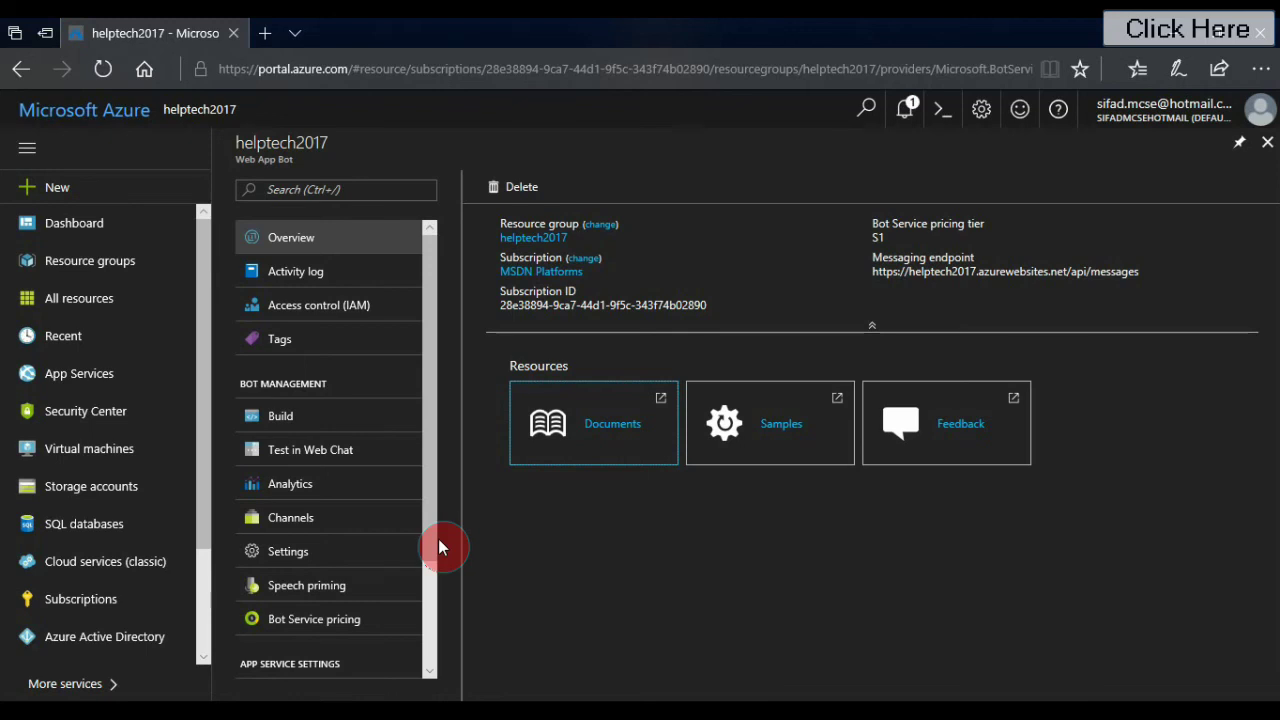
left_click(313, 430)
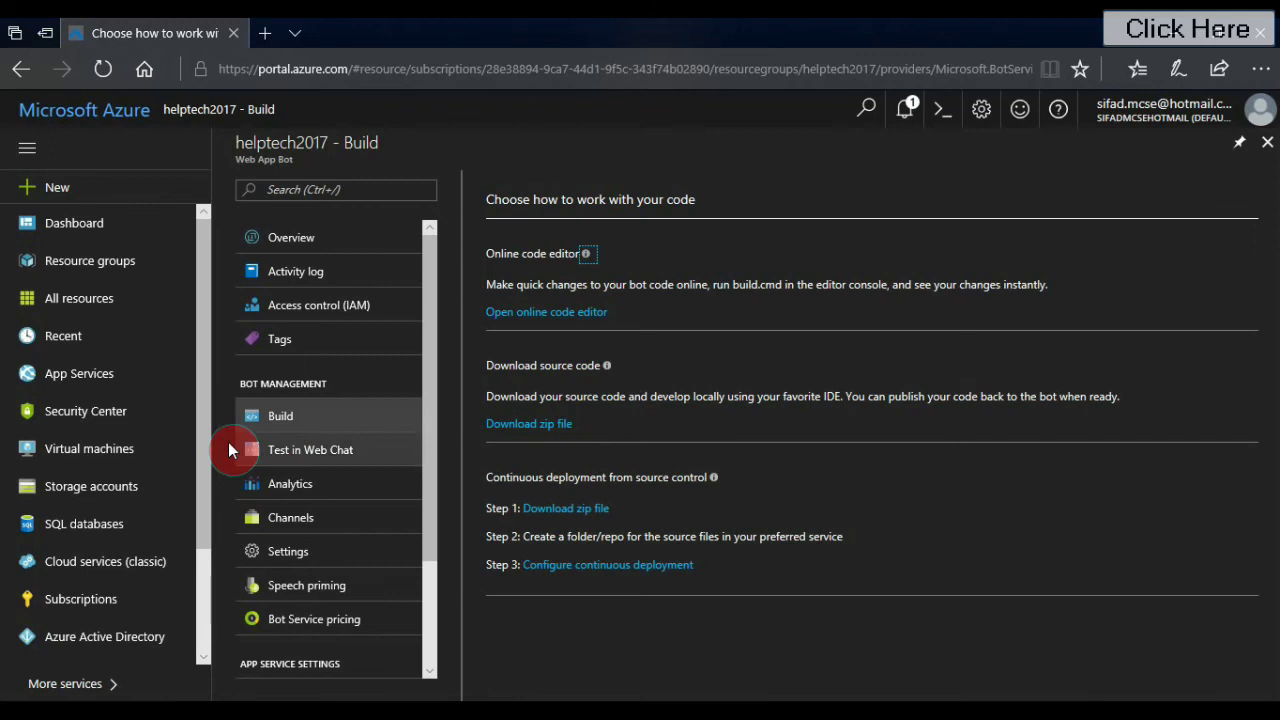
Test the bot in Web Chat by sending a greeting that starts with "Hi," and gives the sender's full name
left_click(340, 466)
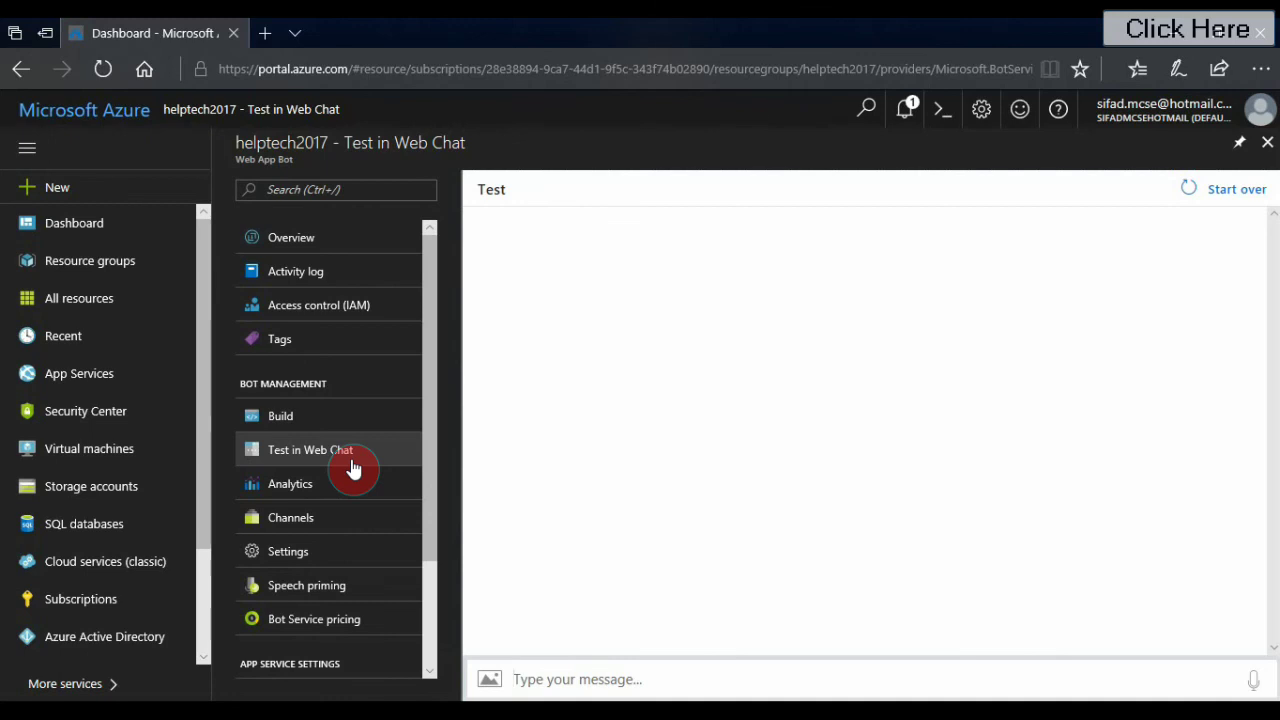
left_click(600, 679)
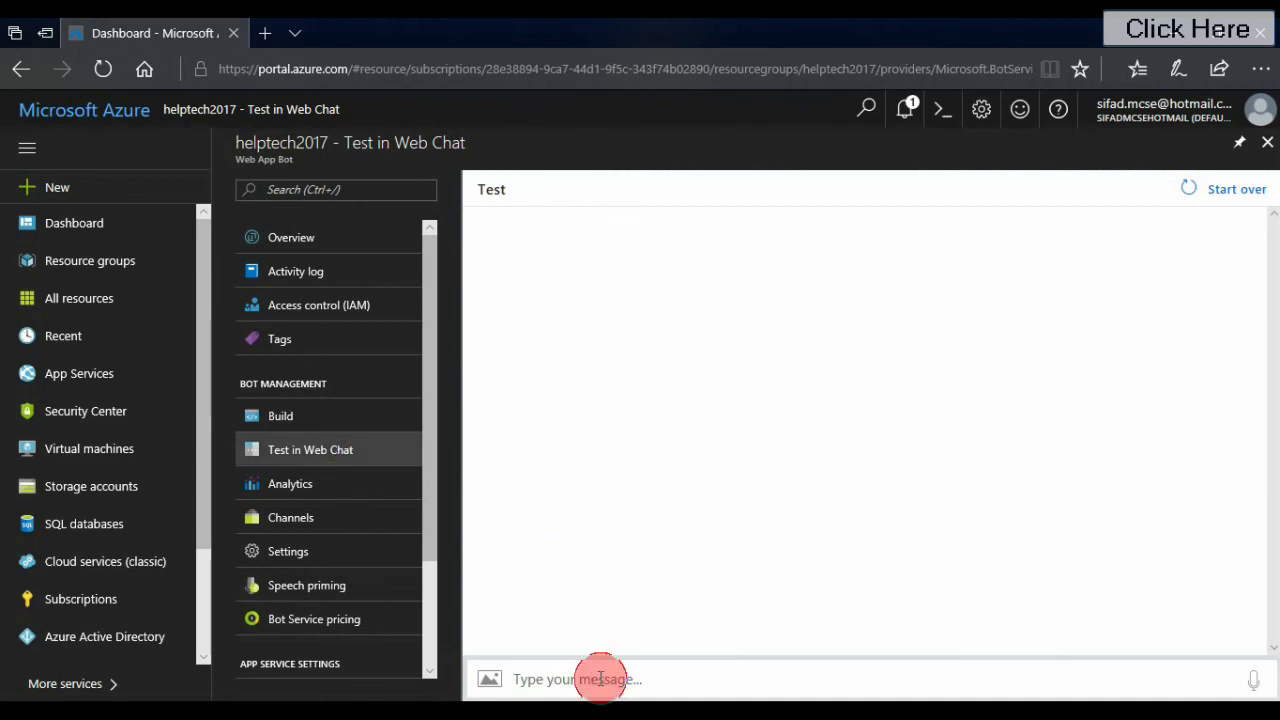
type("Hi,")
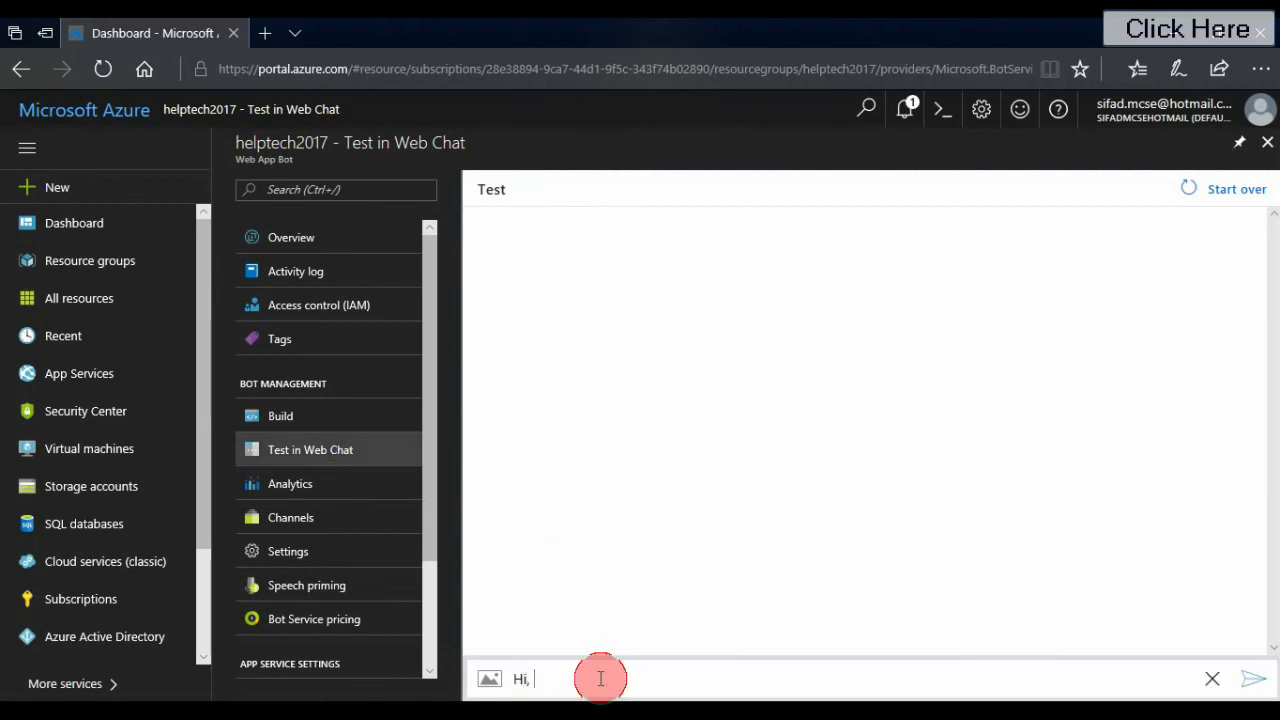
type(" This is Sifad Hussain.")
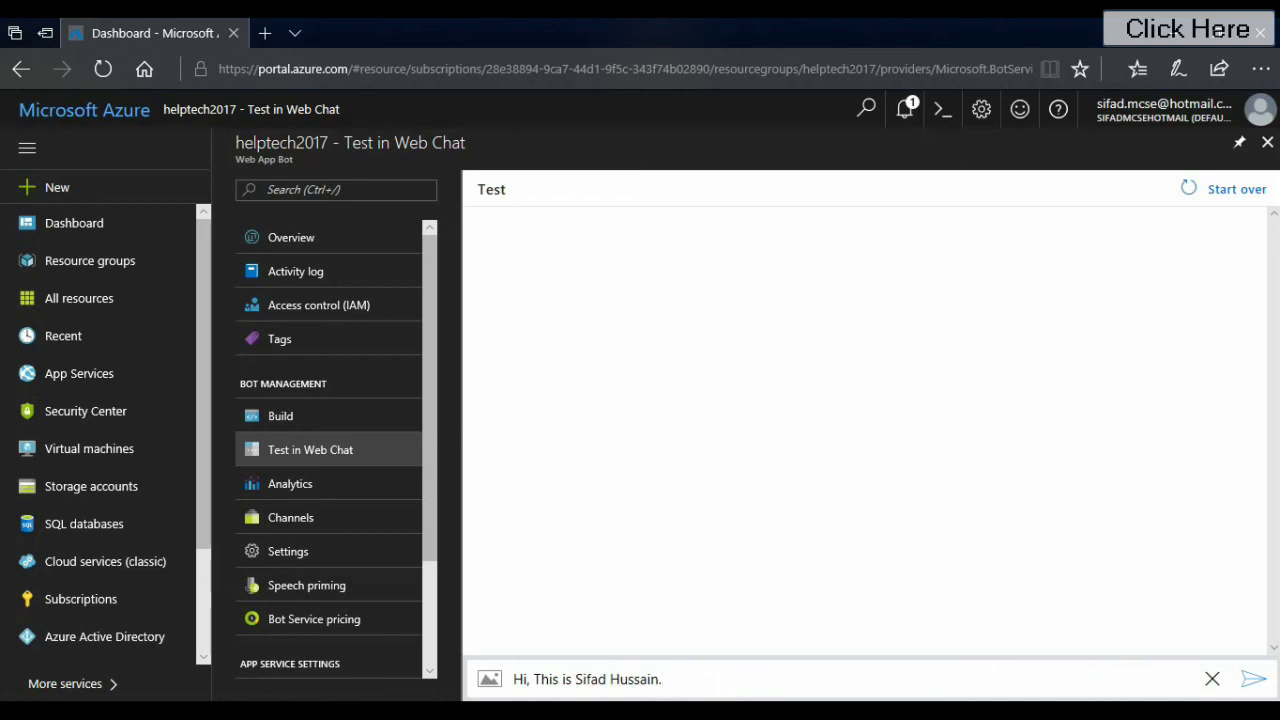
left_click(1257, 686)
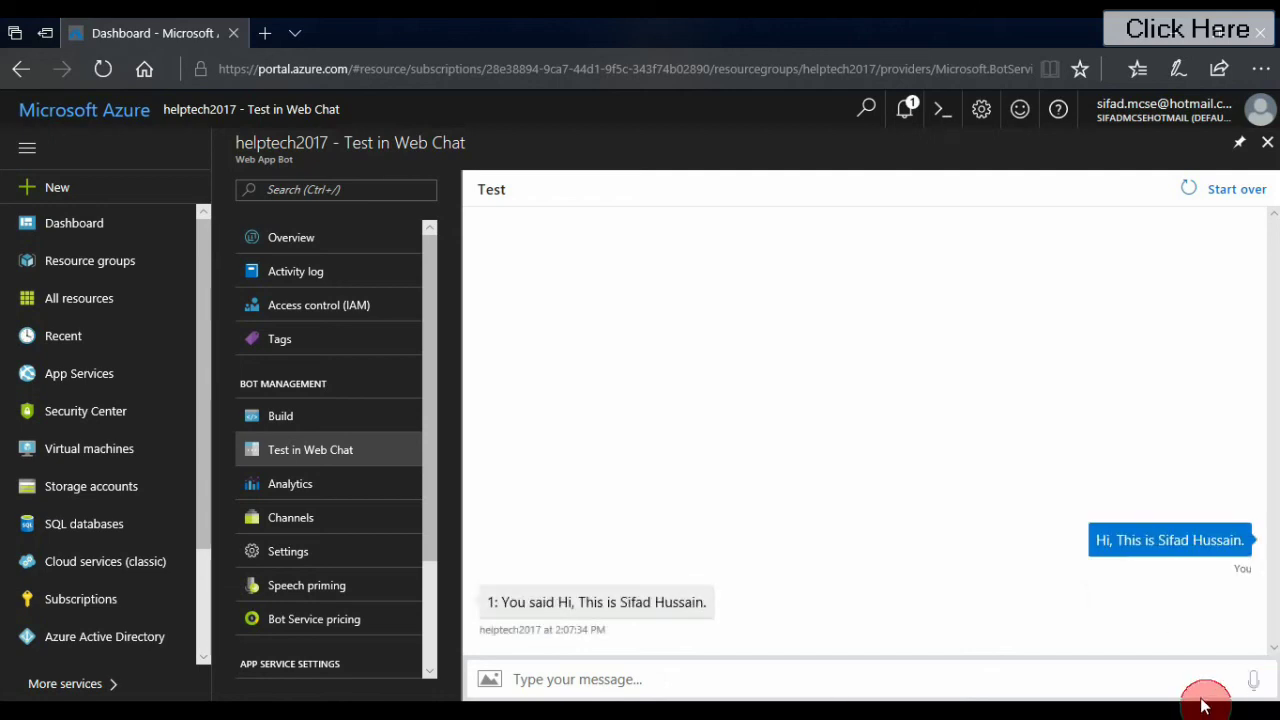
Allow microphone access once for the web chat and send the spoken message "Hello" to the bot
left_click(1252, 687)
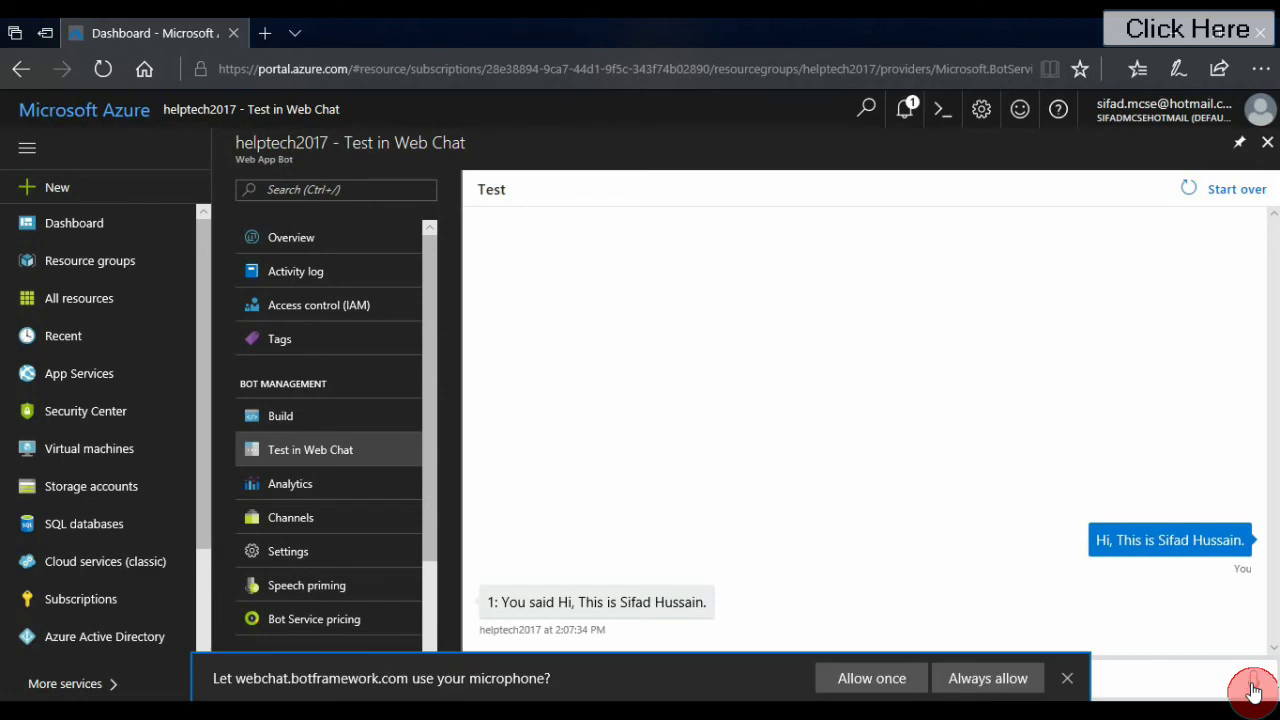
left_click(874, 679)
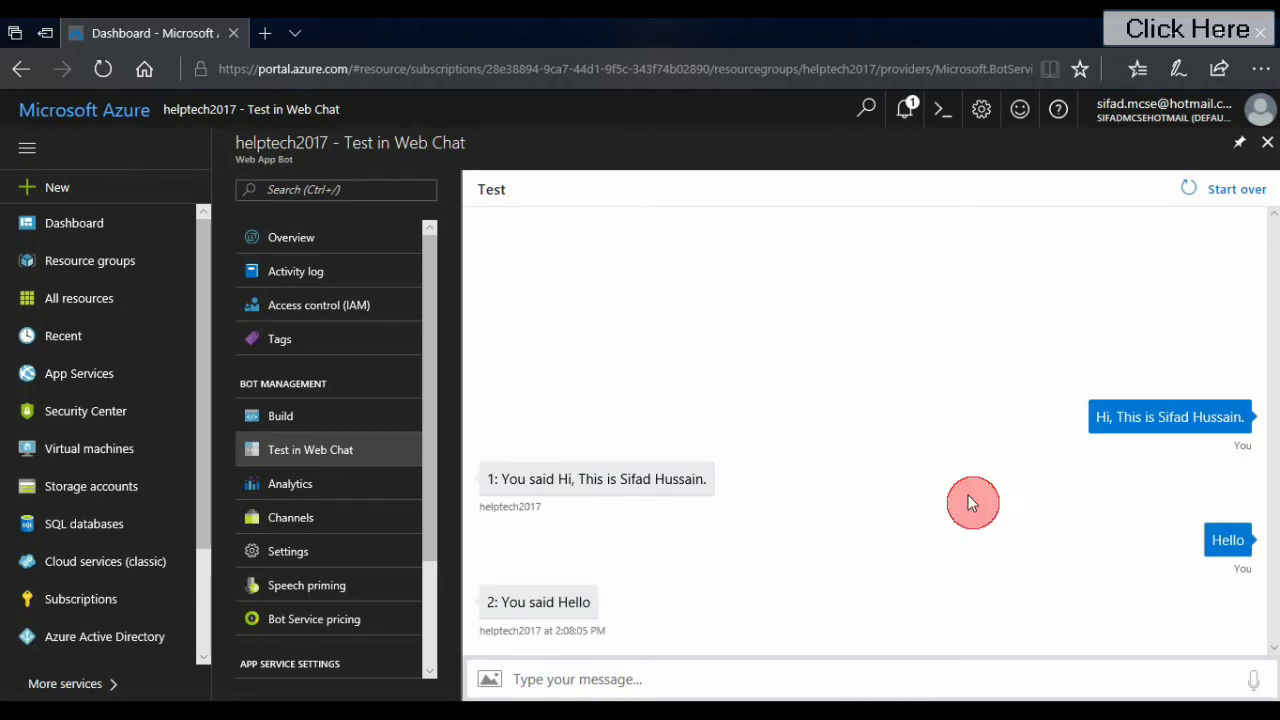
View the embed code on the bot's Web Chat channel configuration page, then finish and return to the channels overview
left_click(294, 524)
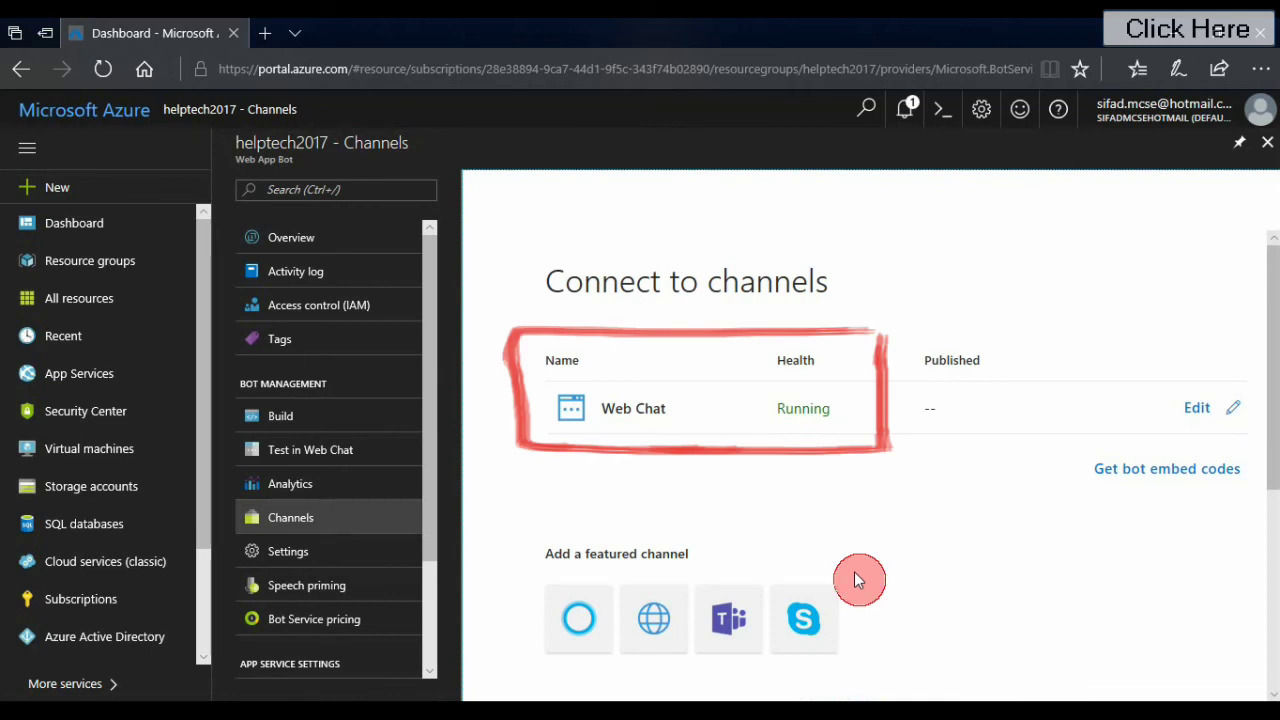
left_click(1124, 470)
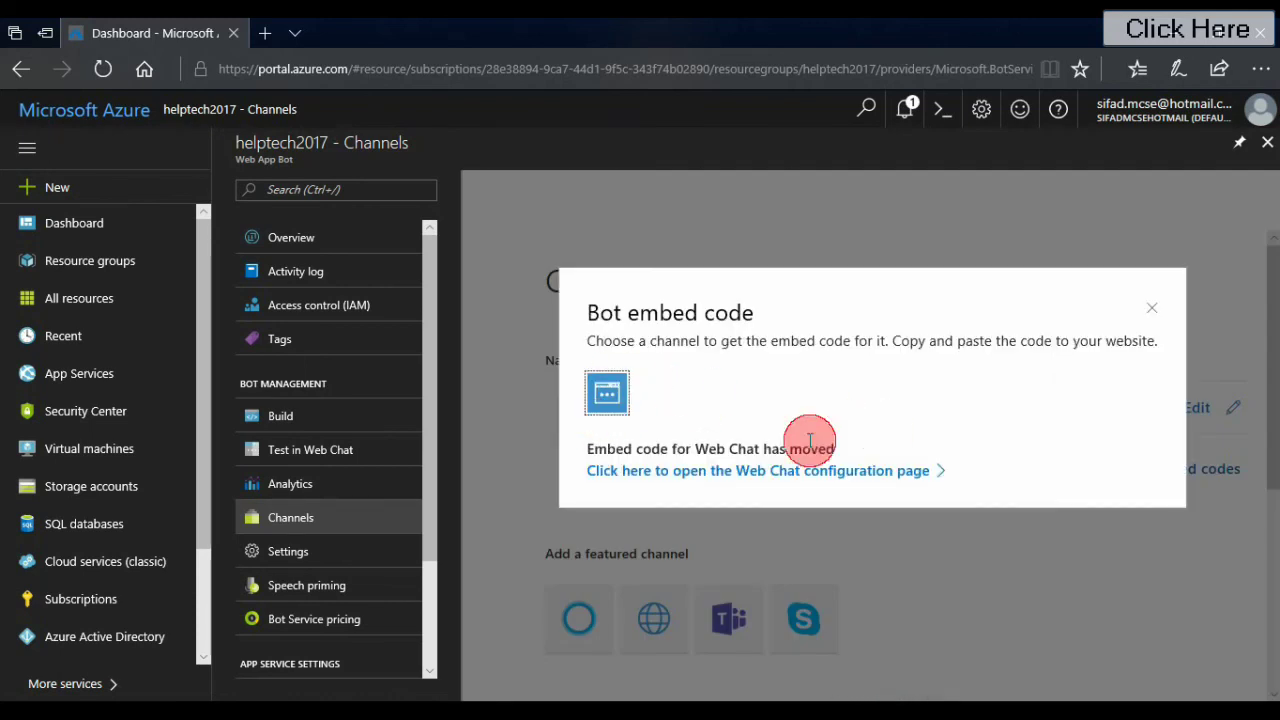
left_click(797, 480)
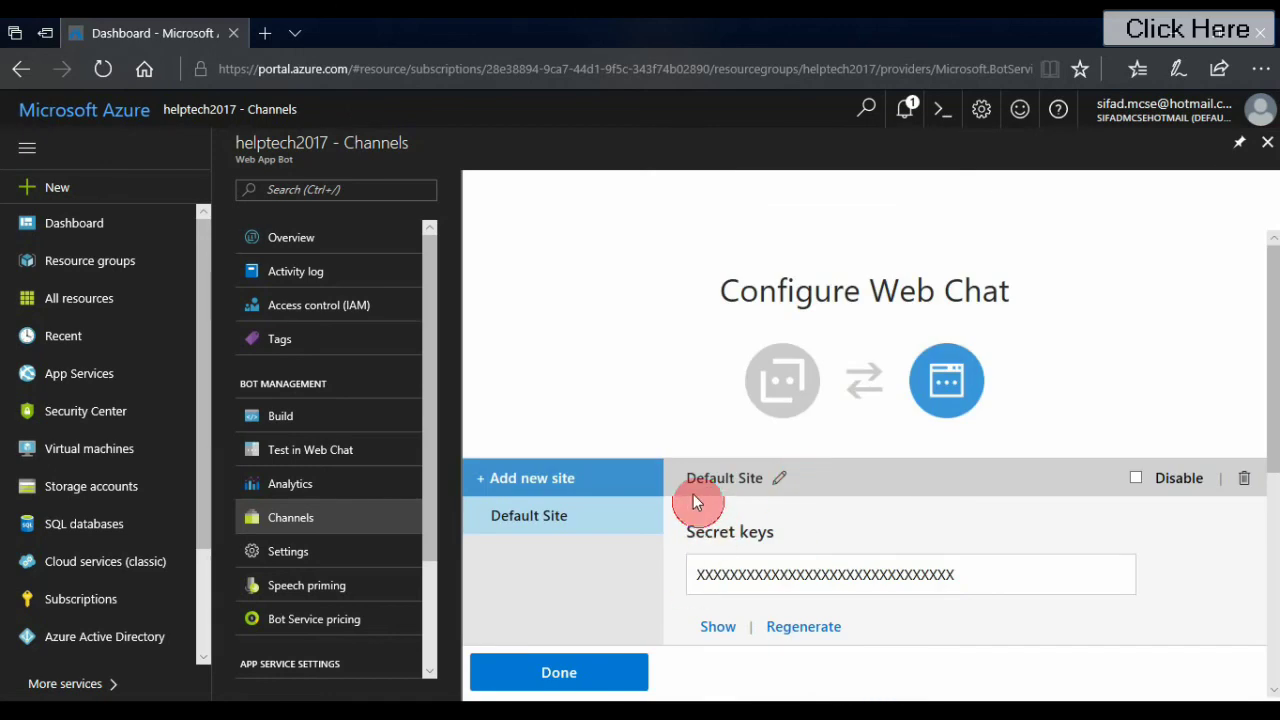
scroll(932, 490, "down", 1)
scroll(932, 490, "down", 3)
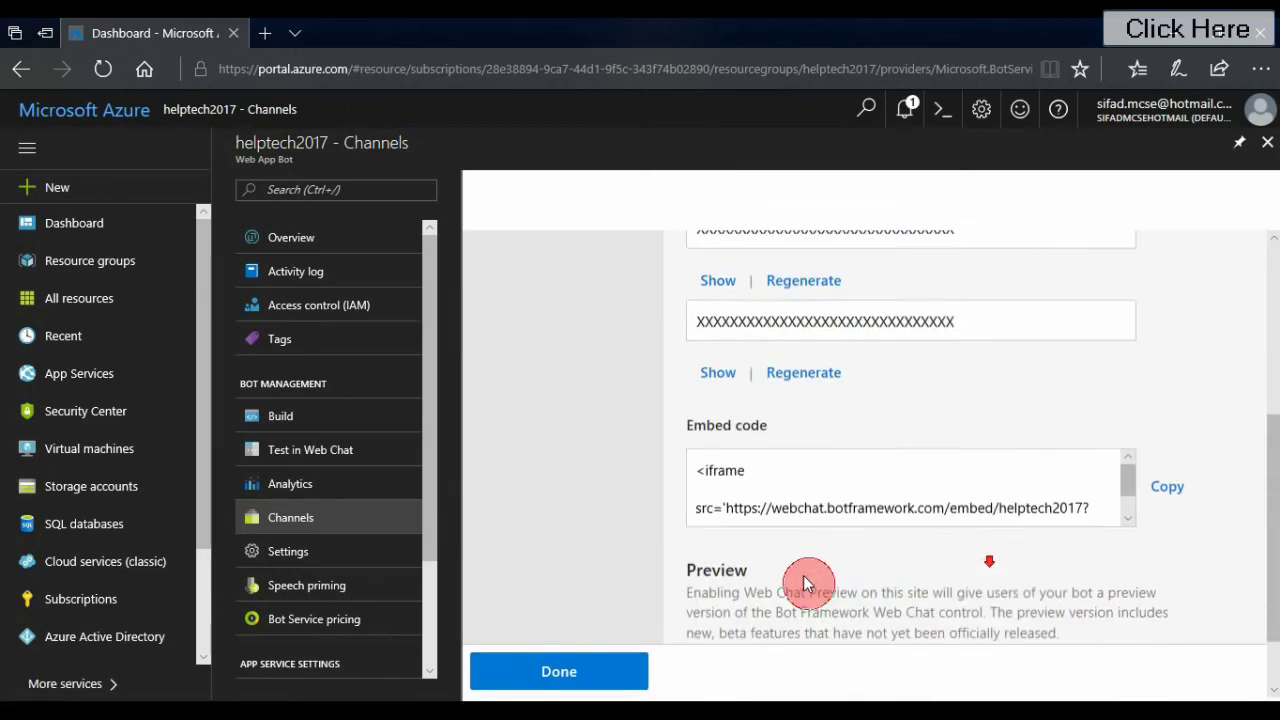
left_click(588, 672)
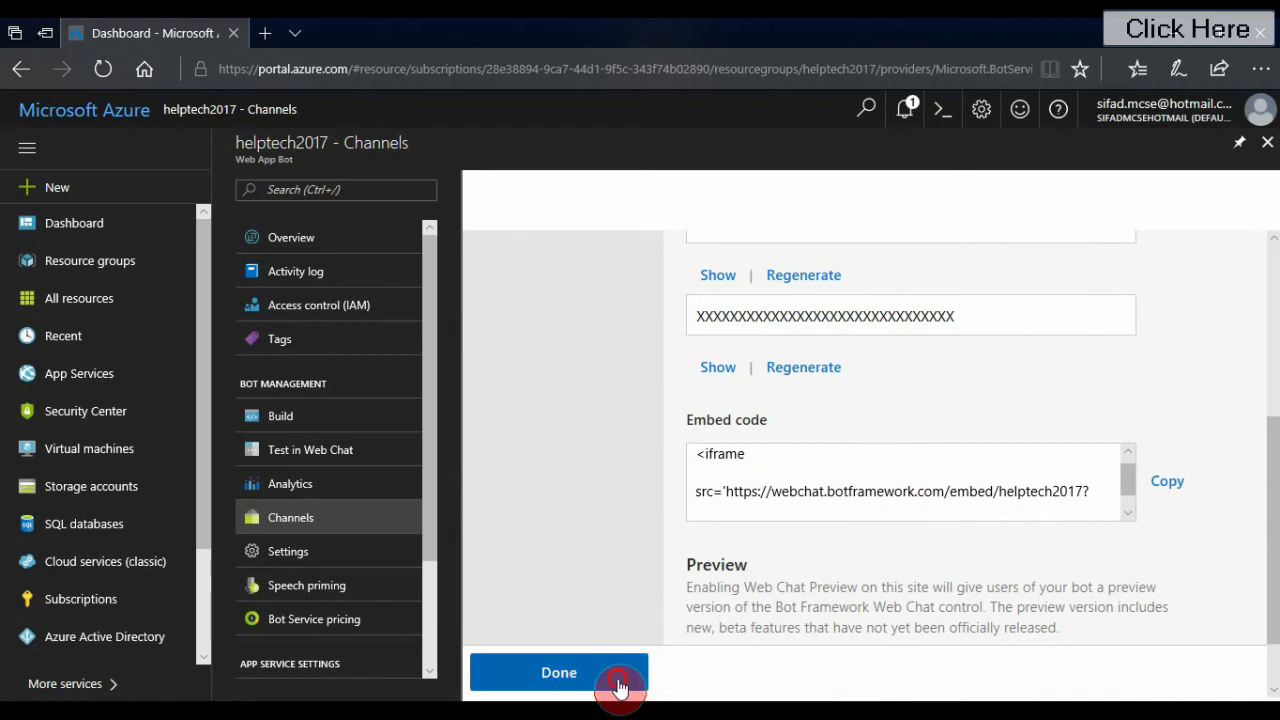
Examine the featured and additional channels that the bot can be connected to
scroll(866, 592, "down", 1)
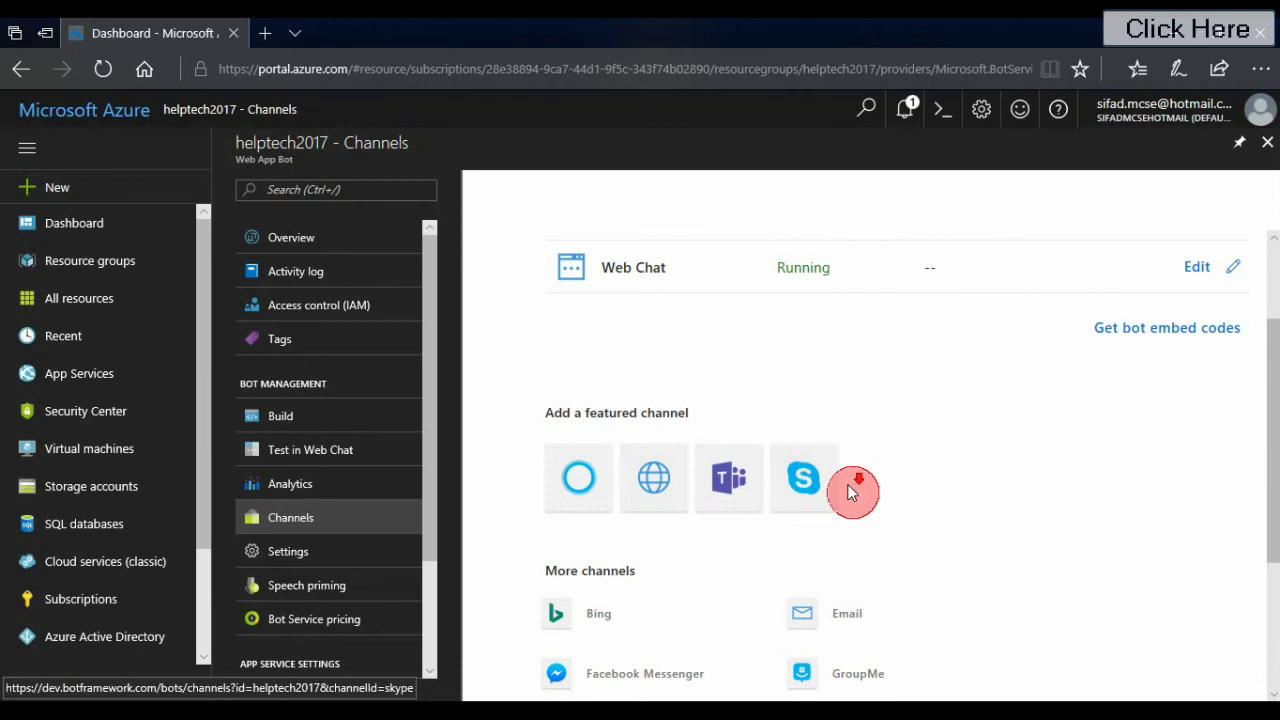
scroll(700, 486, "down", 1)
scroll(880, 500, "down", 1)
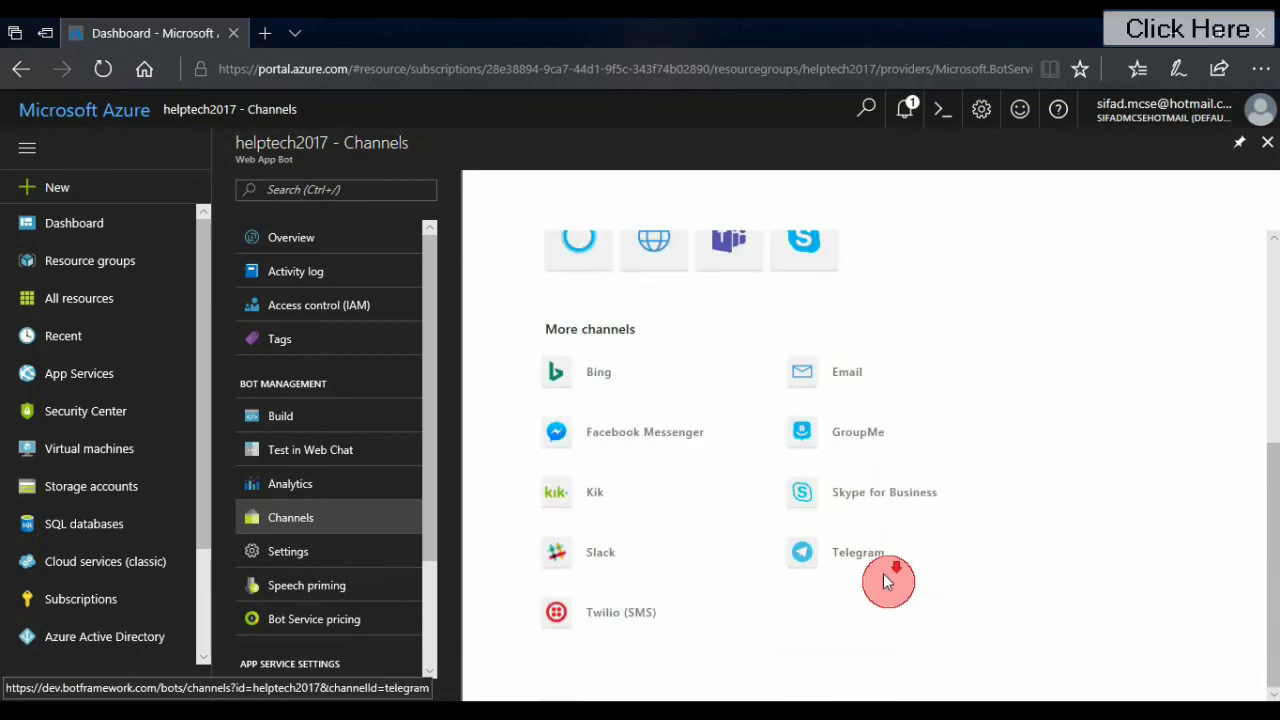
scroll(856, 497, "up", 2)
scroll(856, 497, "up", 2)
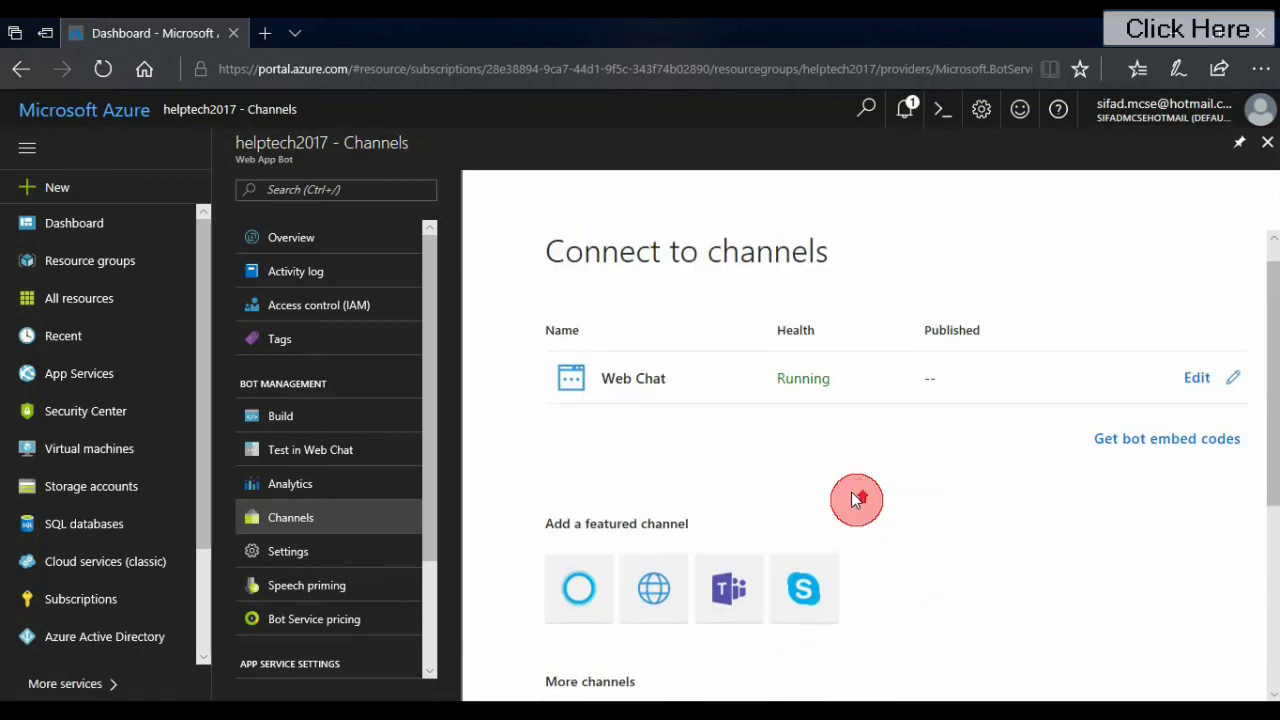
Review the Cortana channel configuration from the skill details through Discovery and Management, then cancel it and return to the channels overview
left_click(577, 617)
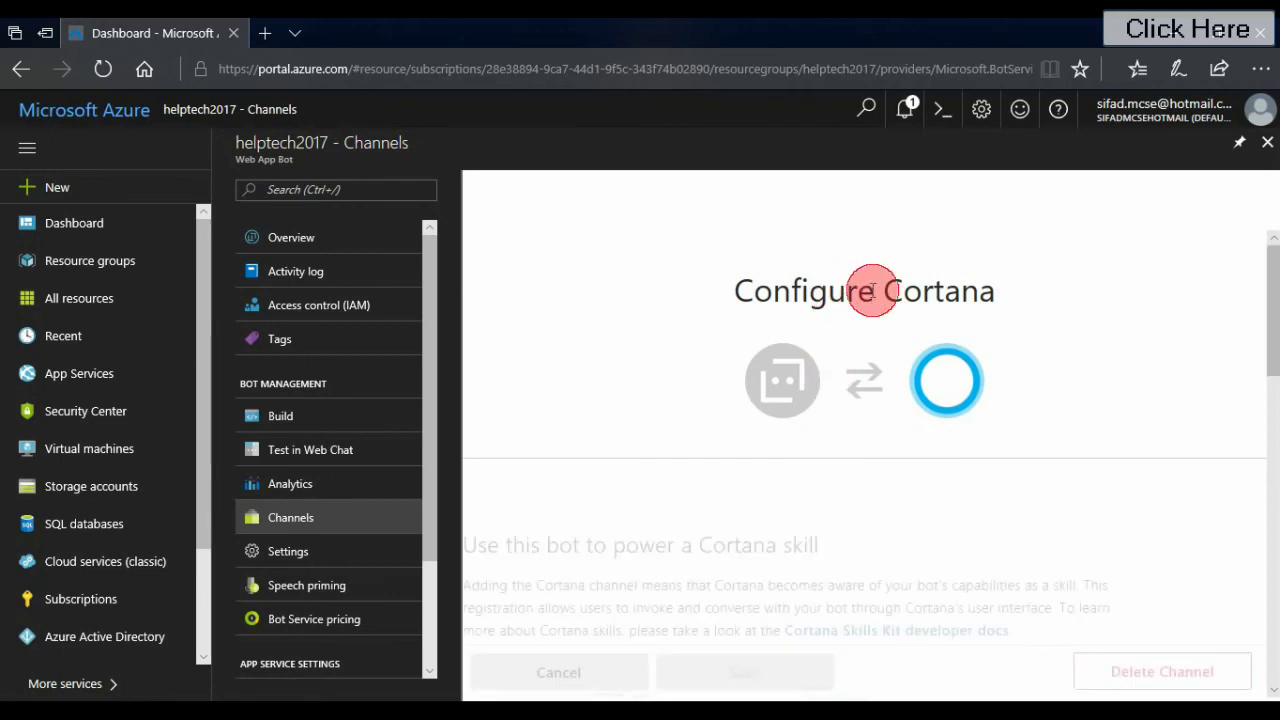
scroll(604, 477, "down", 3)
scroll(604, 477, "down", 2)
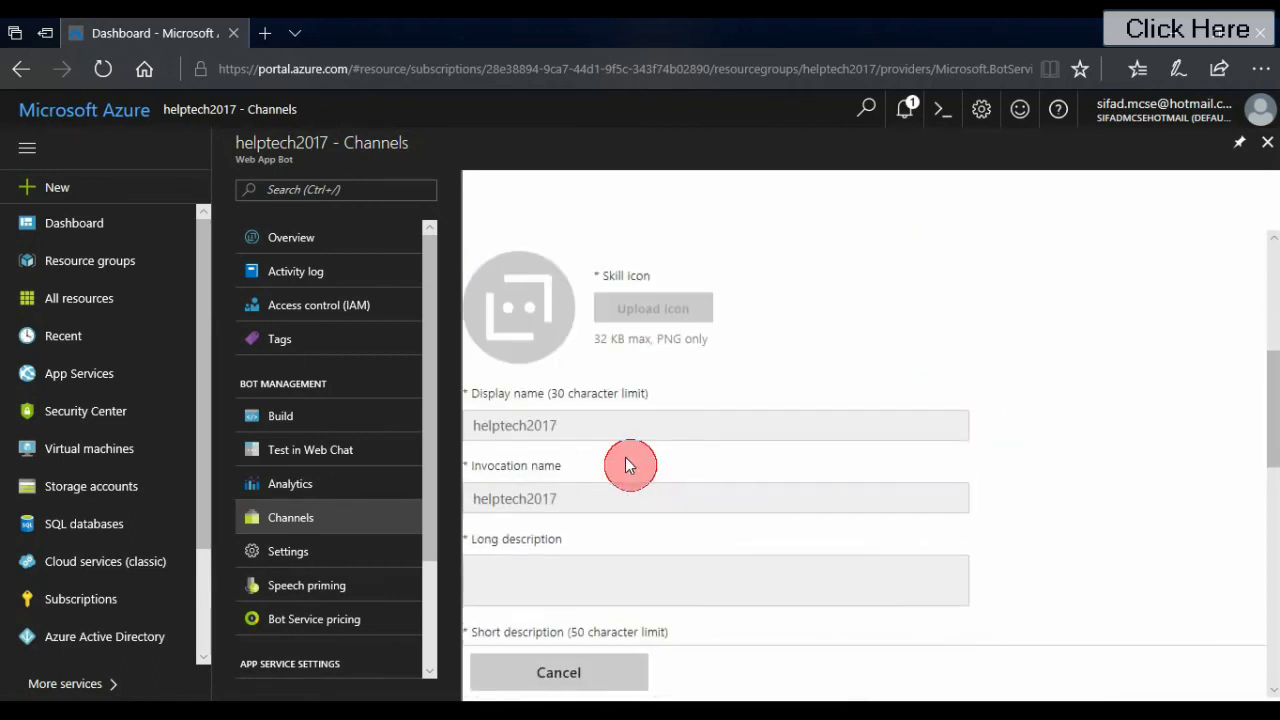
scroll(634, 357, "down", 3)
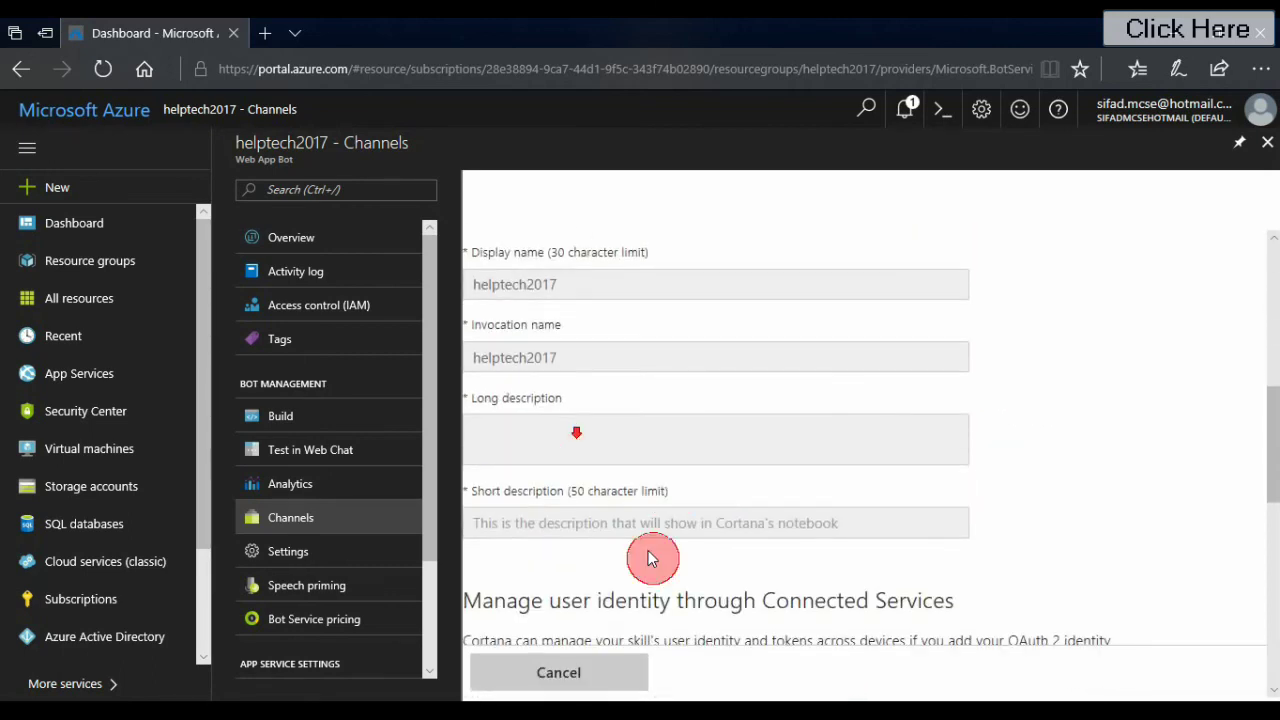
scroll(627, 547, "down", 3)
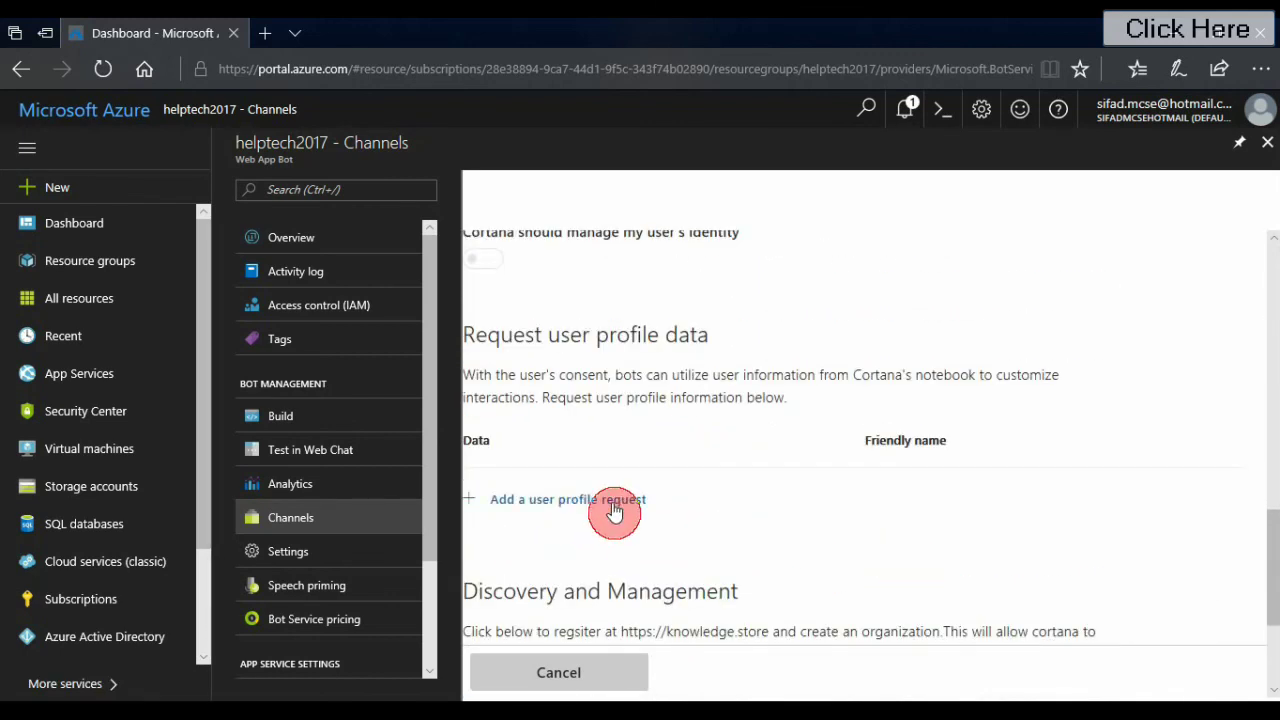
scroll(745, 540, "down", 2)
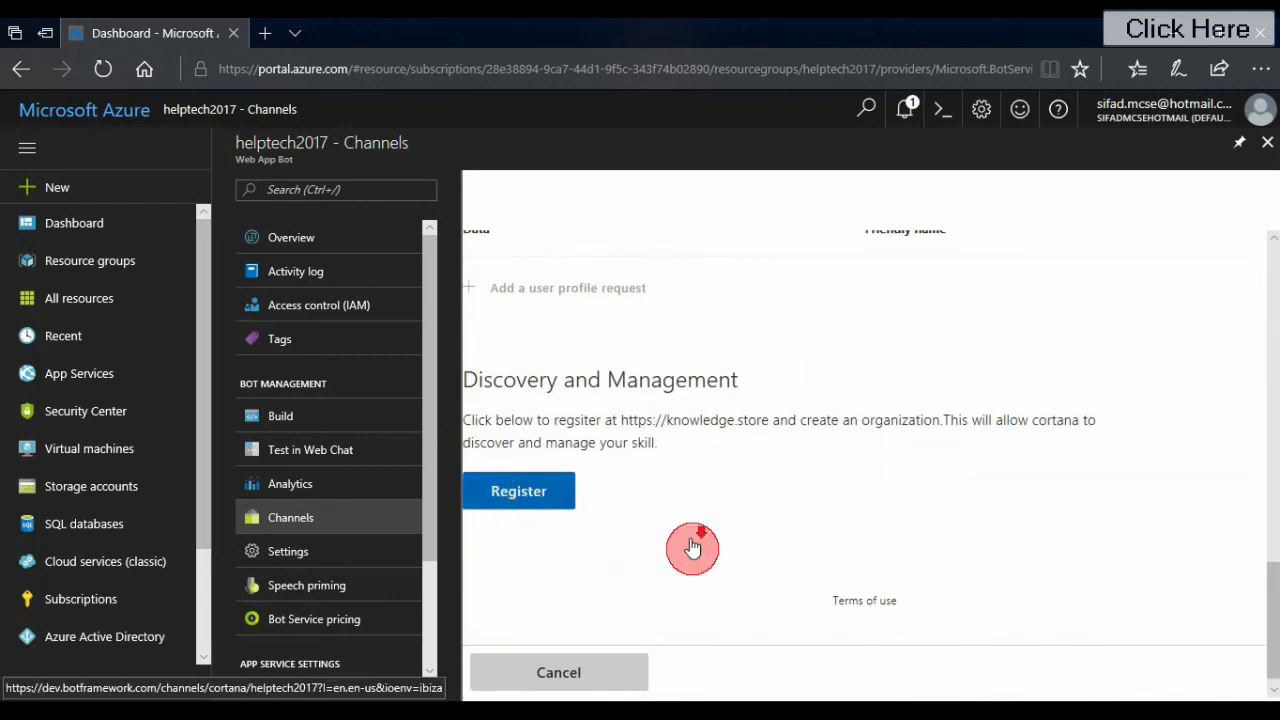
scroll(660, 590, "down", 1)
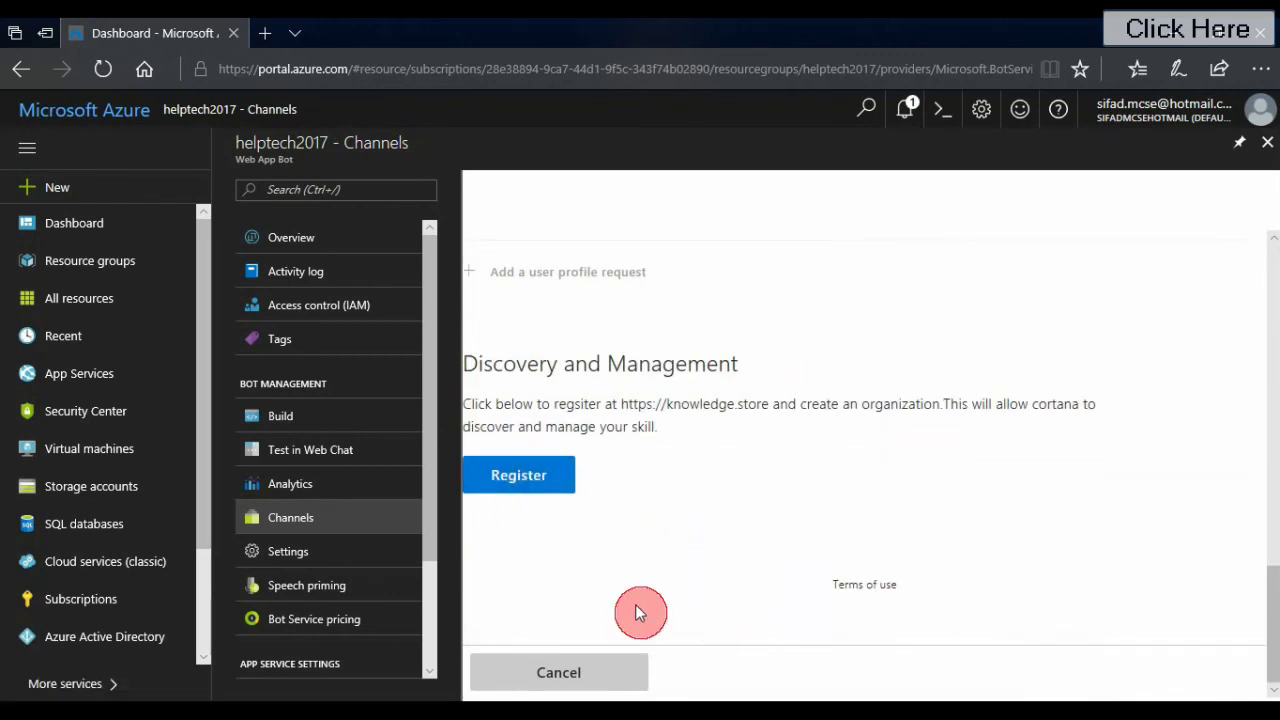
left_click(609, 672)
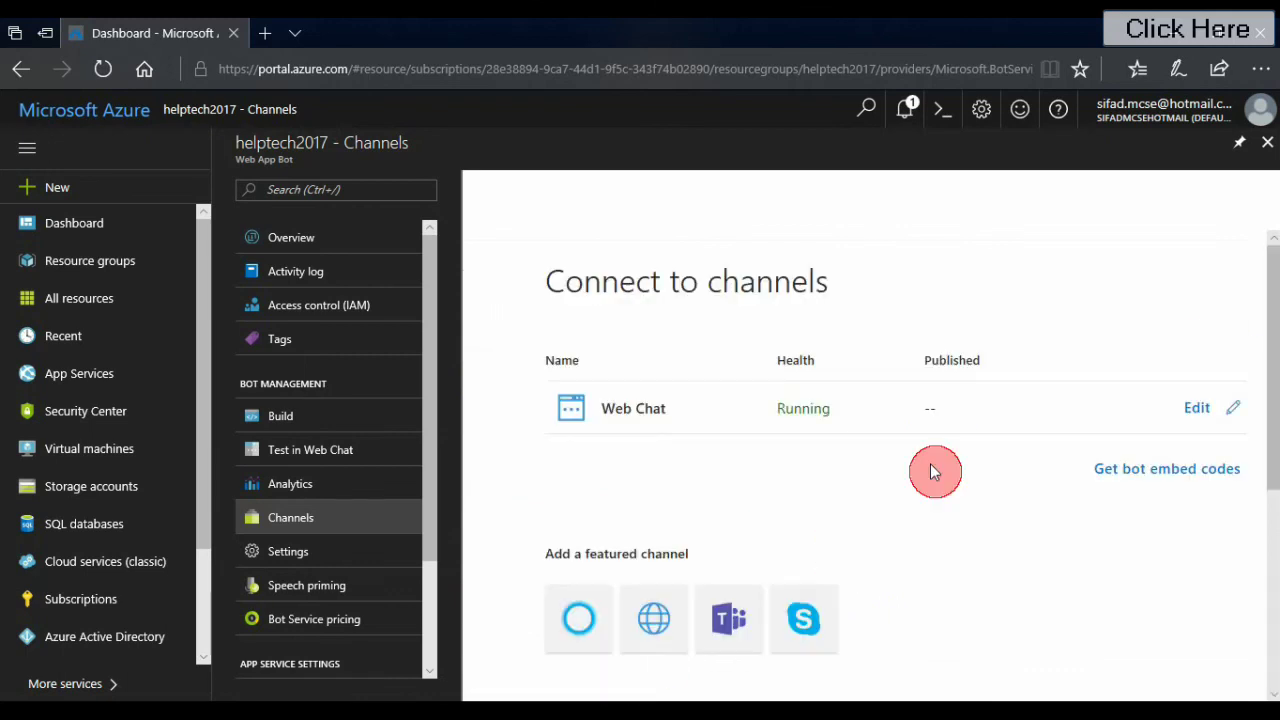
View the helptech2017 bot's overview with its resource details, then close the bot's page
left_click(355, 245)
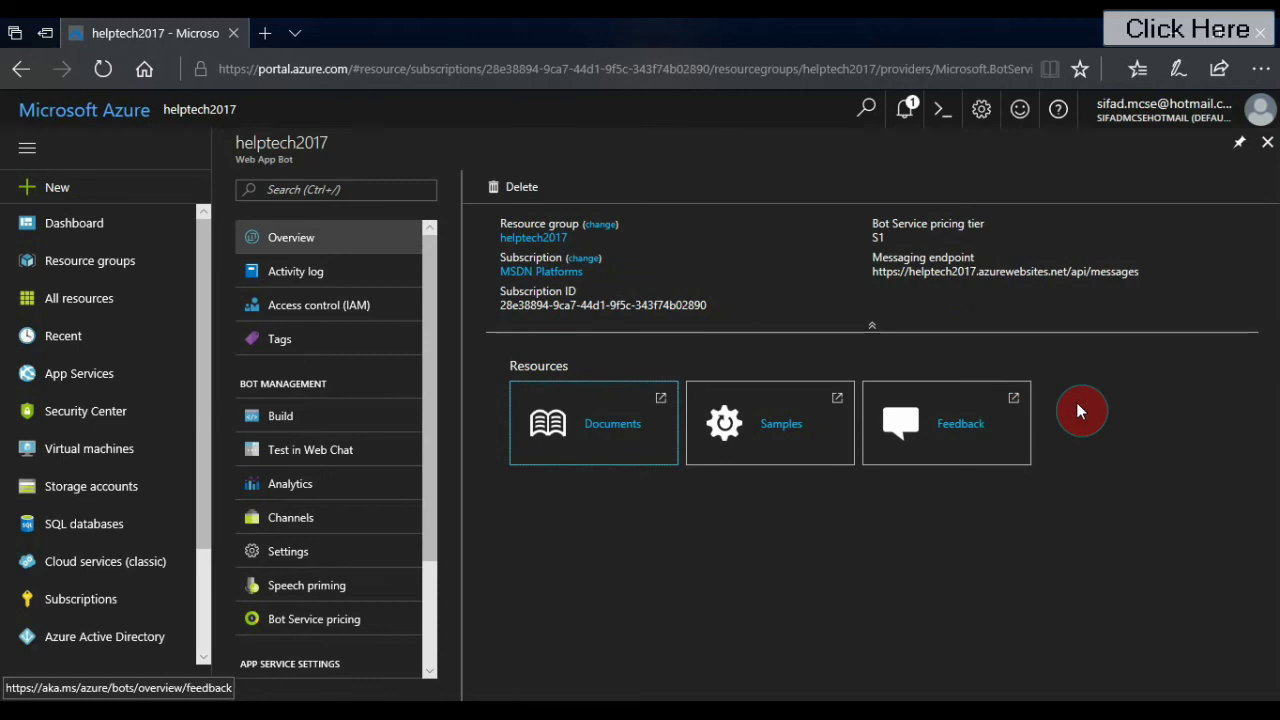
left_click(1267, 142)
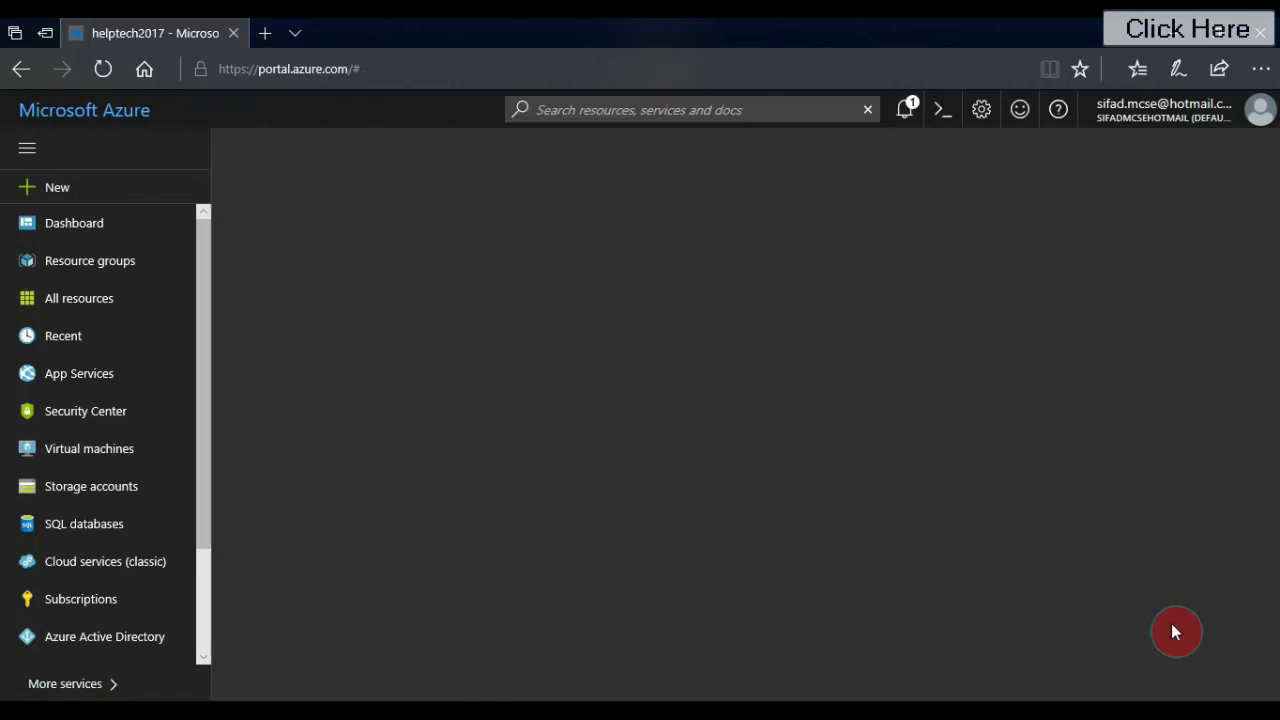